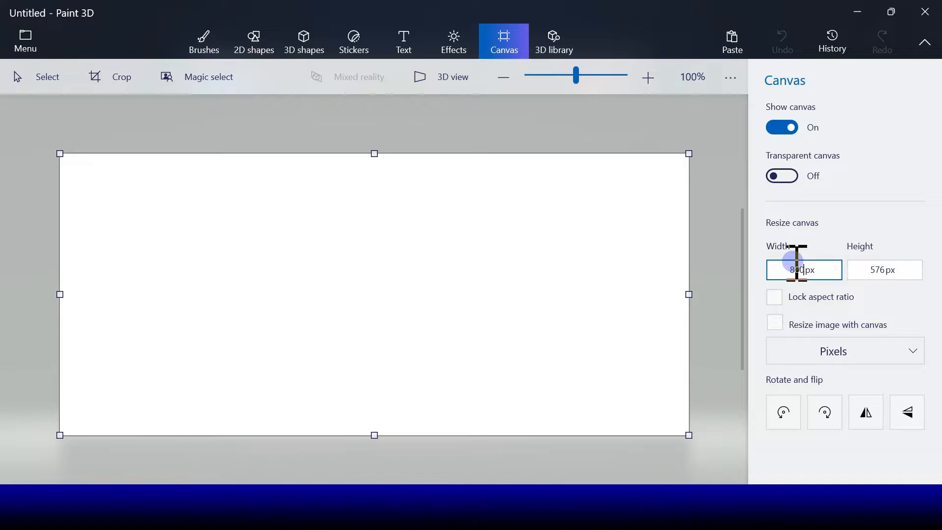
- Resize the canvas to 800 by 800 px and fill it with solid green
{"action": "left_click", "coordinate": [882, 270]}
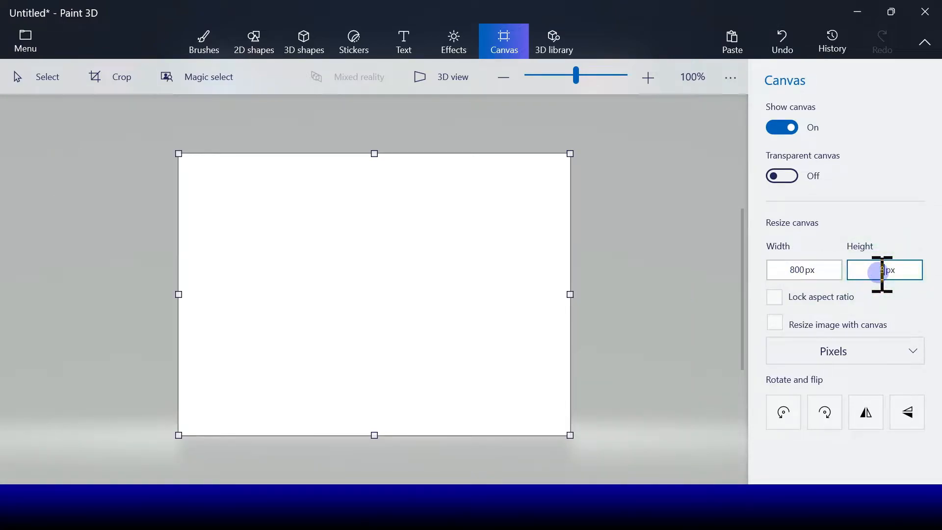
{"action": "left_click", "coordinate": [705, 284]}
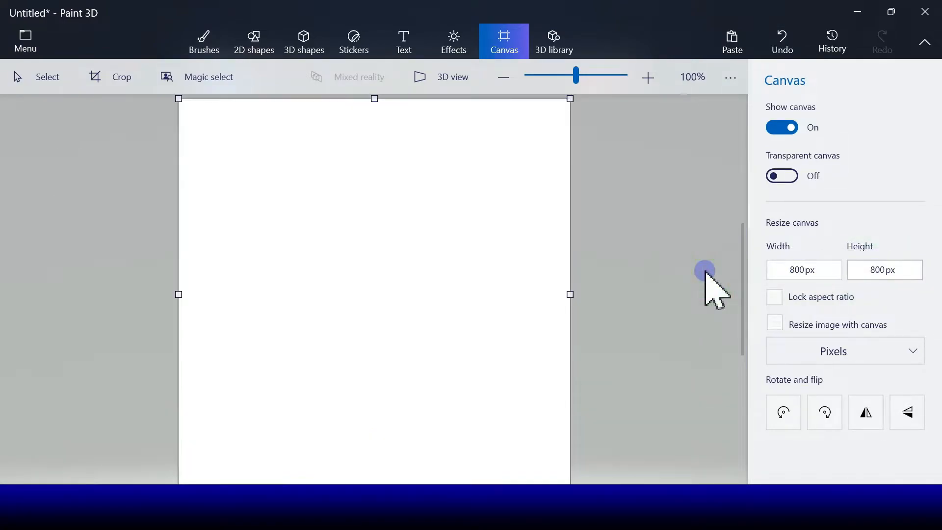
{"action": "left_click", "coordinate": [204, 43]}
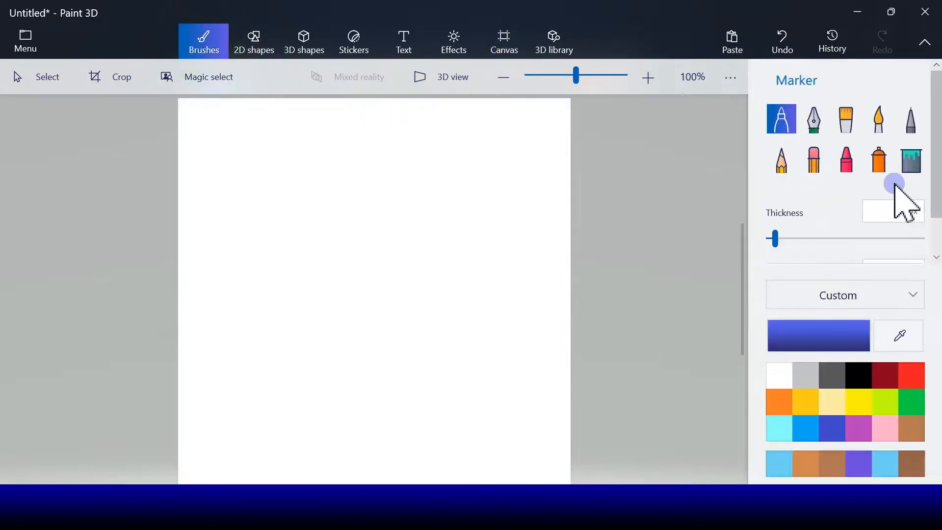
{"action": "left_click", "coordinate": [910, 161]}
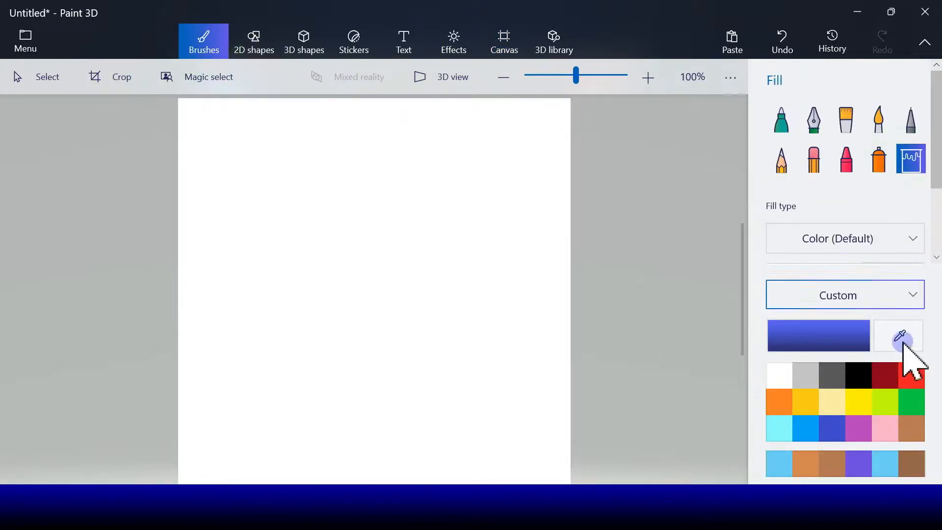
{"action": "left_click", "coordinate": [915, 402]}
{"action": "left_click", "coordinate": [421, 313]}
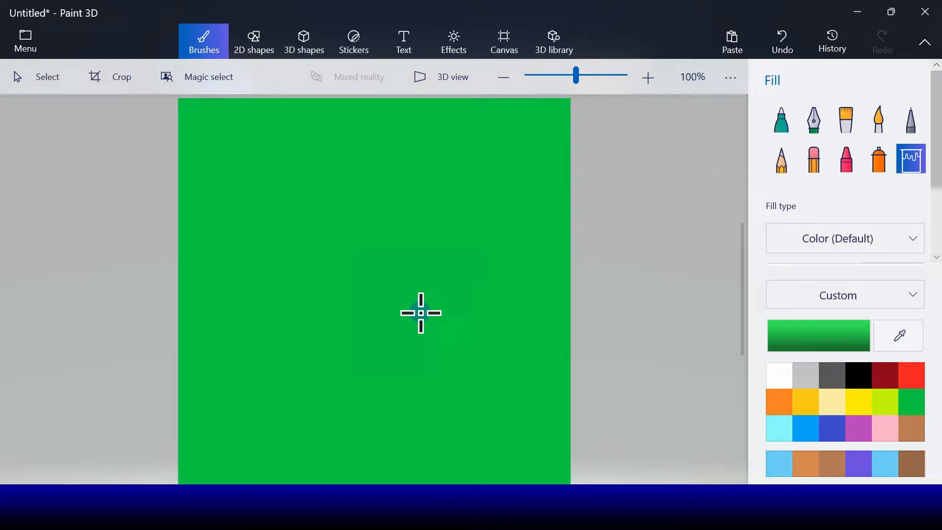
- Draw a horizontal 10 px line across the lower part of the canvas as the house's base and color it brown
{"action": "left_click", "coordinate": [253, 43]}
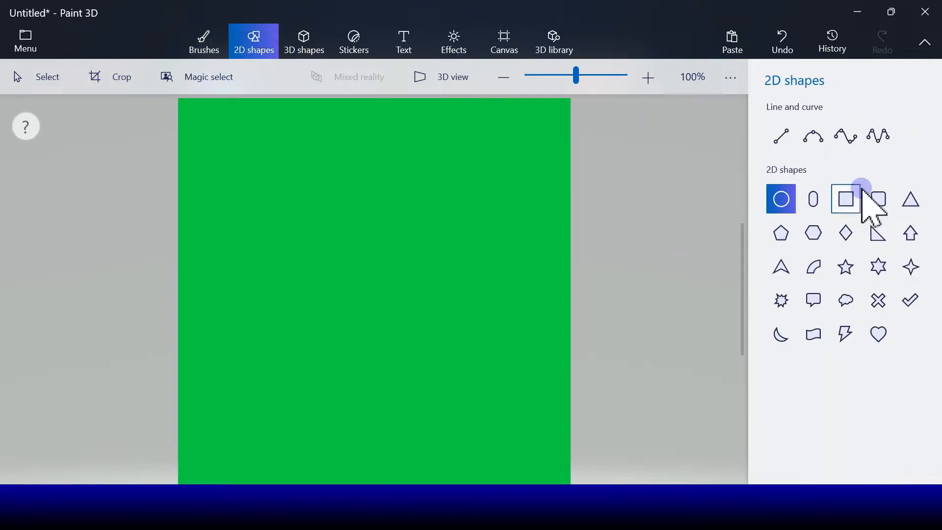
{"action": "left_click", "coordinate": [787, 139]}
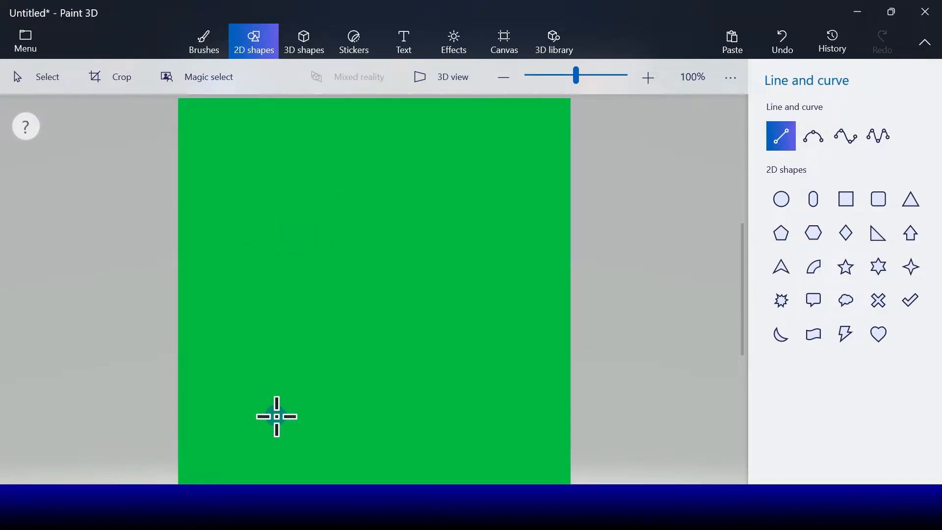
{"action": "mouse_move", "coordinate": [276, 426]}
{"action": "left_mouse_down"}
{"action": "mouse_move", "coordinate": [496, 425]}
{"action": "mouse_move", "coordinate": [477, 418]}
{"action": "left_mouse_up"}
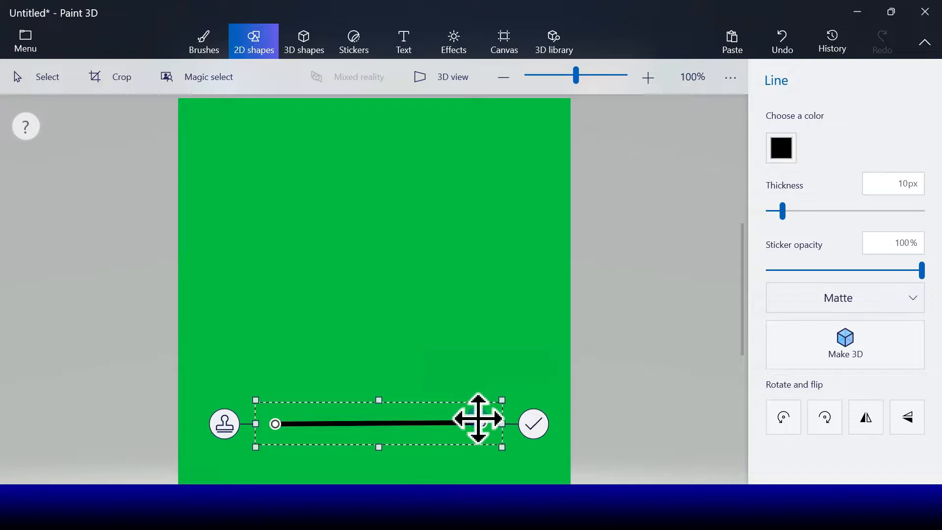
{"action": "left_click", "coordinate": [787, 146]}
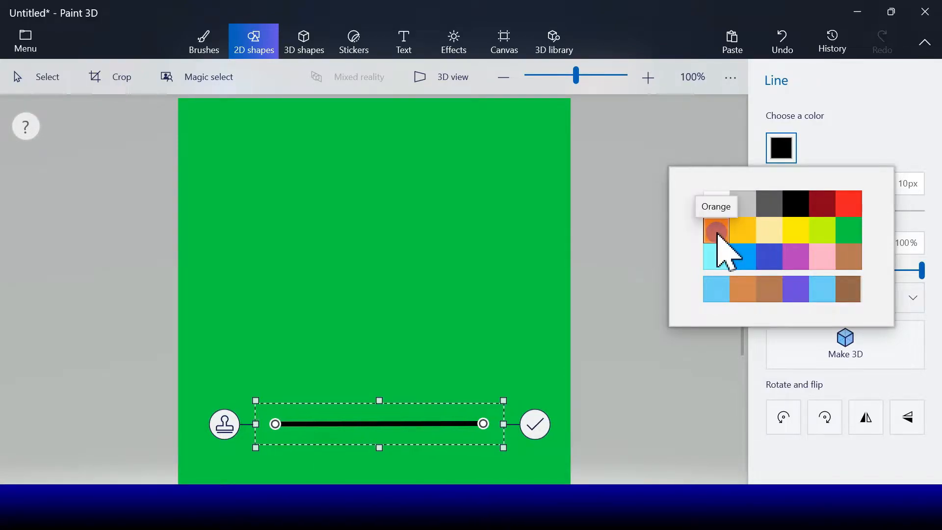
{"action": "left_click", "coordinate": [852, 255]}
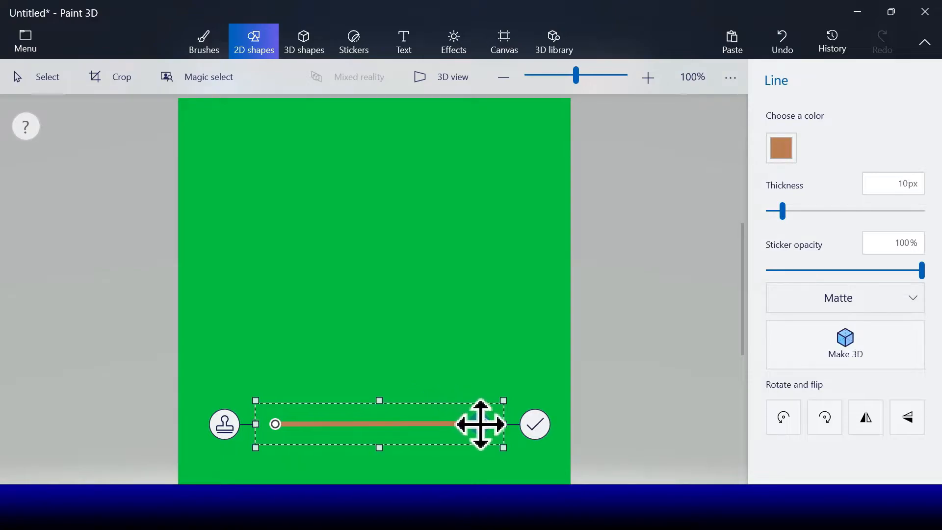
- Add two vertical brown lines rising from the ends of the base line to form the house's left and right walls
{"action": "left_click", "coordinate": [527, 424]}
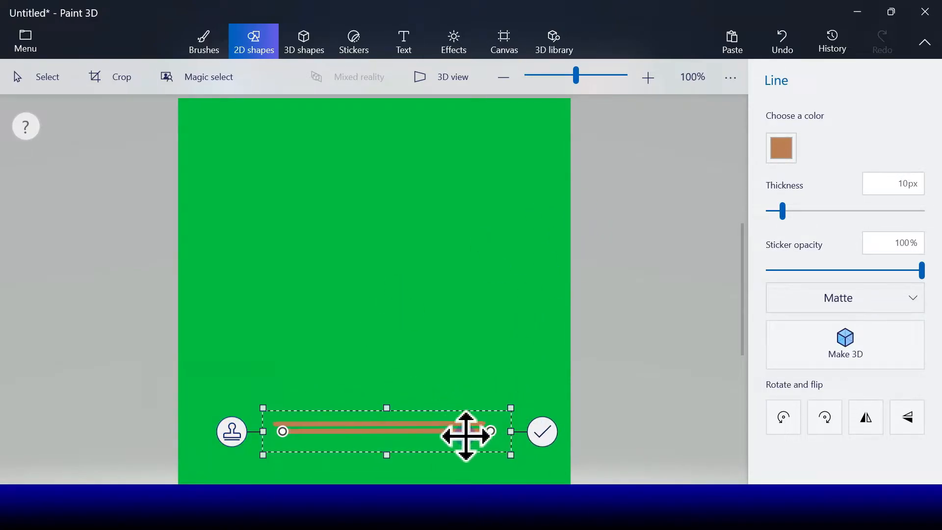
{"action": "left_click_drag", "start_coordinate": [450, 379], "coordinate": [273, 419]}
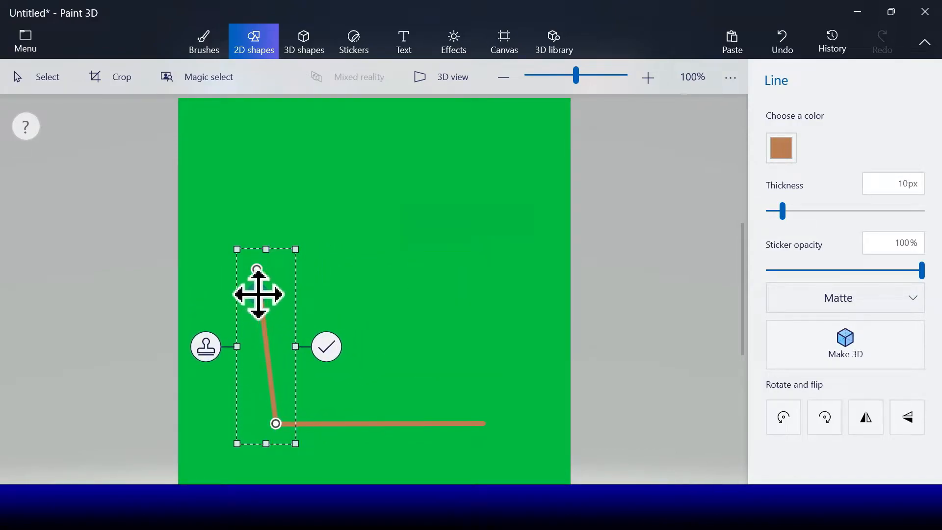
{"action": "left_click_drag", "start_coordinate": [256, 263], "coordinate": [272, 245]}
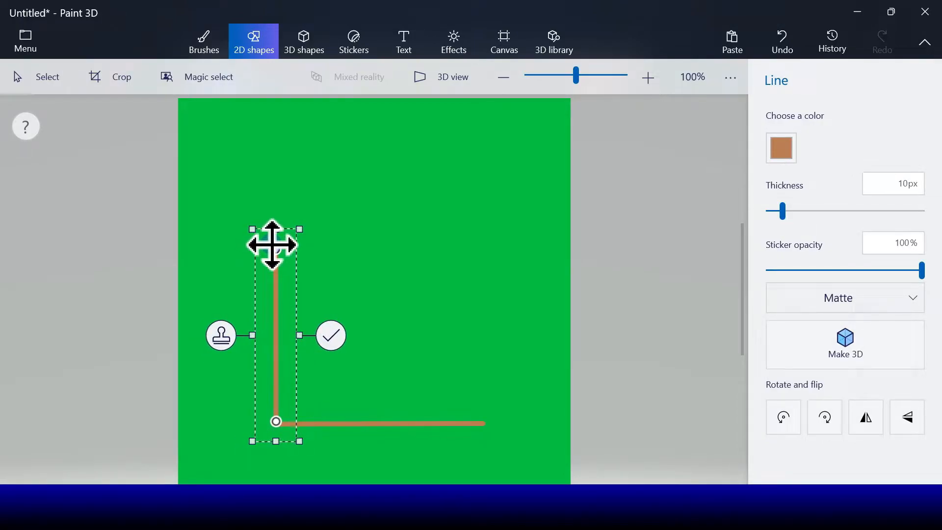
{"action": "left_click", "coordinate": [220, 335]}
{"action": "left_click_drag", "start_coordinate": [280, 338], "coordinate": [481, 329]}
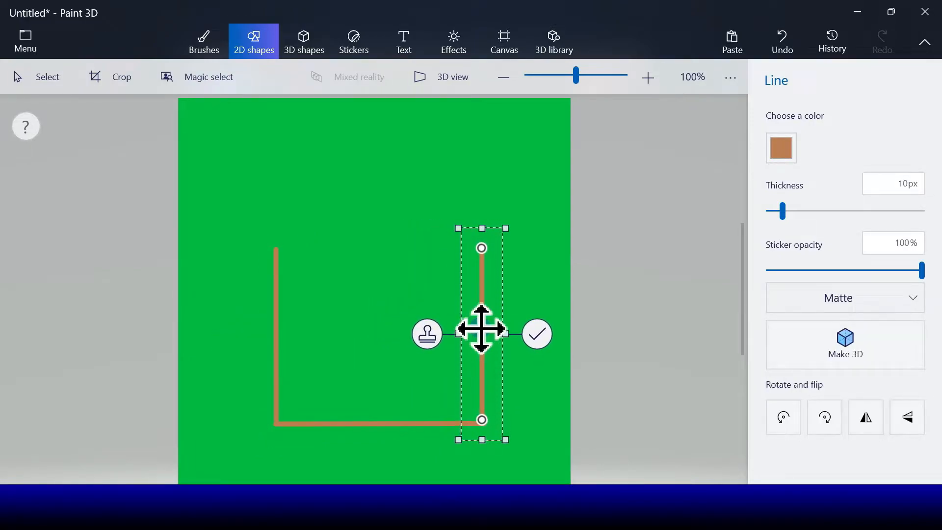
{"action": "left_click", "coordinate": [537, 334]}
- Draw two sloping brown lines from a central peak down to the wall tops to form the roof
{"action": "left_click", "coordinate": [779, 145]}
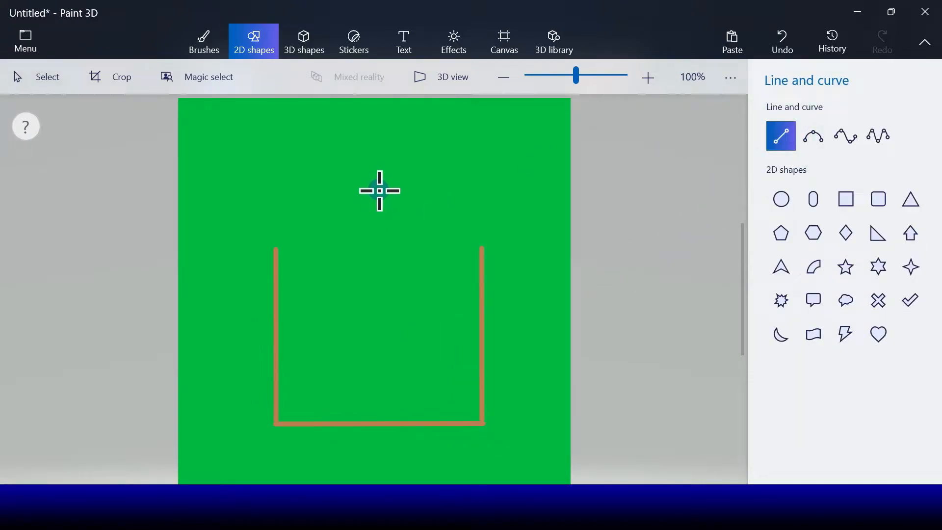
{"action": "left_click_drag", "start_coordinate": [380, 190], "coordinate": [275, 249]}
{"action": "left_click", "coordinate": [423, 219]}
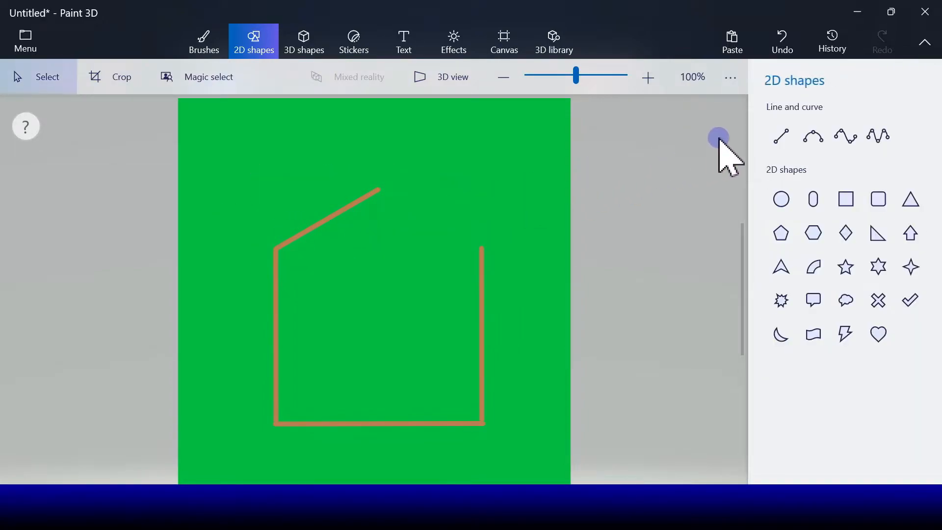
{"action": "left_click", "coordinate": [782, 139]}
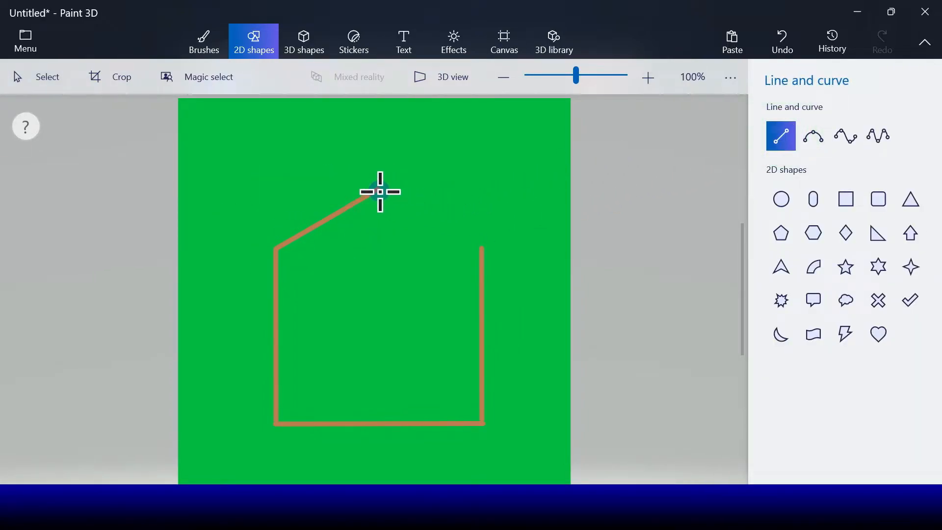
{"action": "mouse_move", "coordinate": [378, 191]}
{"action": "left_mouse_down"}
{"action": "mouse_move", "coordinate": [477, 237]}
{"action": "mouse_move", "coordinate": [483, 250]}
{"action": "left_mouse_up"}
{"action": "left_click", "coordinate": [526, 231]}
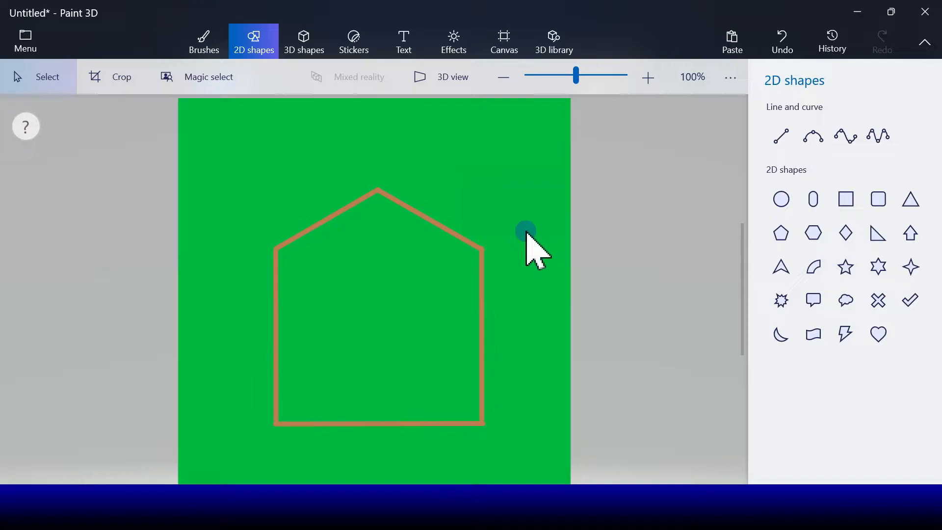
- Fill the inside of the house outline with the same brown
{"action": "left_click", "coordinate": [207, 38]}
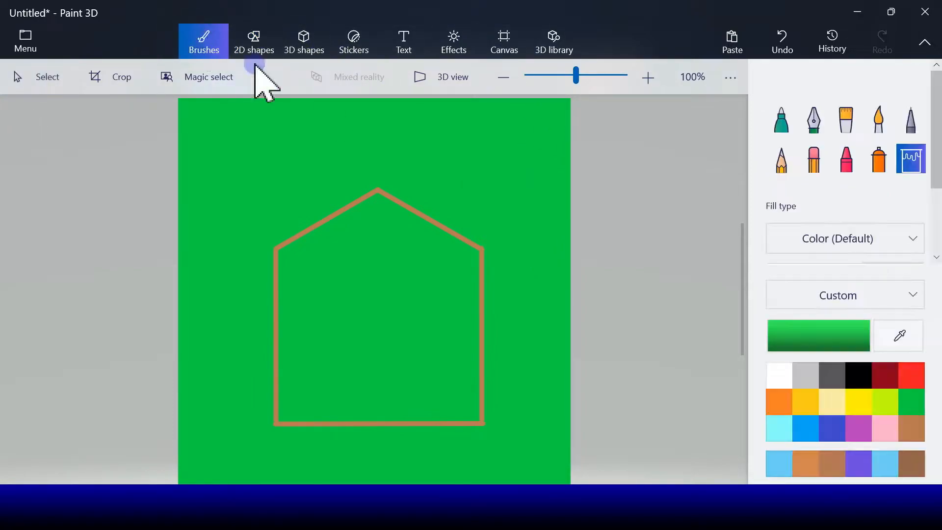
{"action": "left_click", "coordinate": [911, 429]}
{"action": "left_click", "coordinate": [444, 386]}
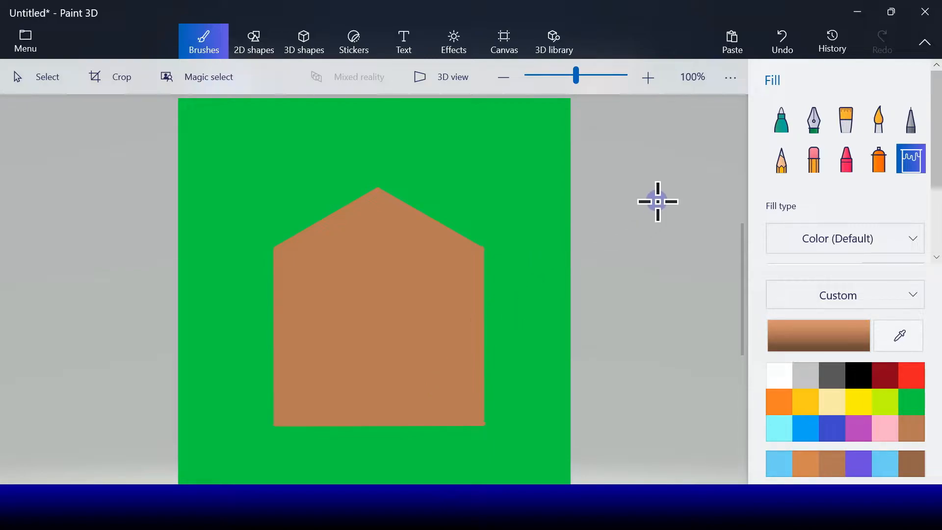
- Draw a small circle at the lower end of the left roof slope with a solid white fill and white outline
{"action": "left_click", "coordinate": [254, 44]}
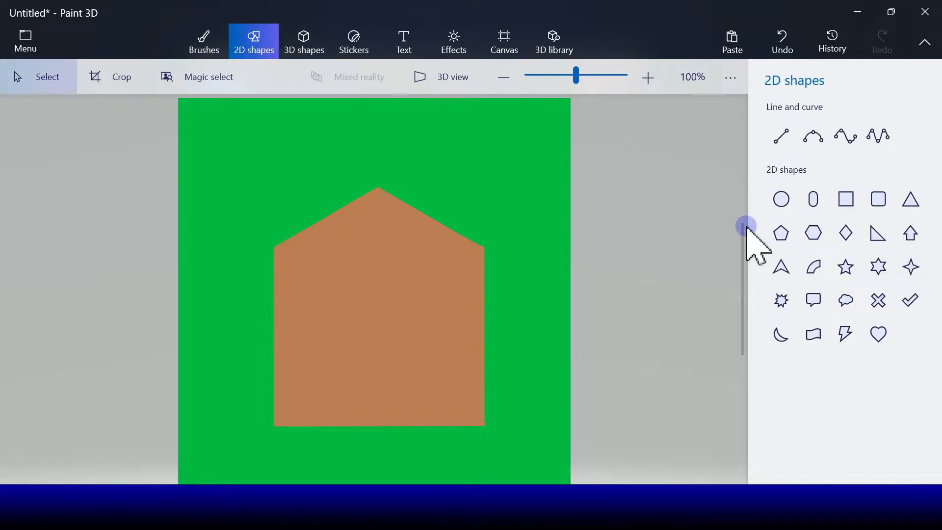
{"action": "left_click", "coordinate": [787, 199]}
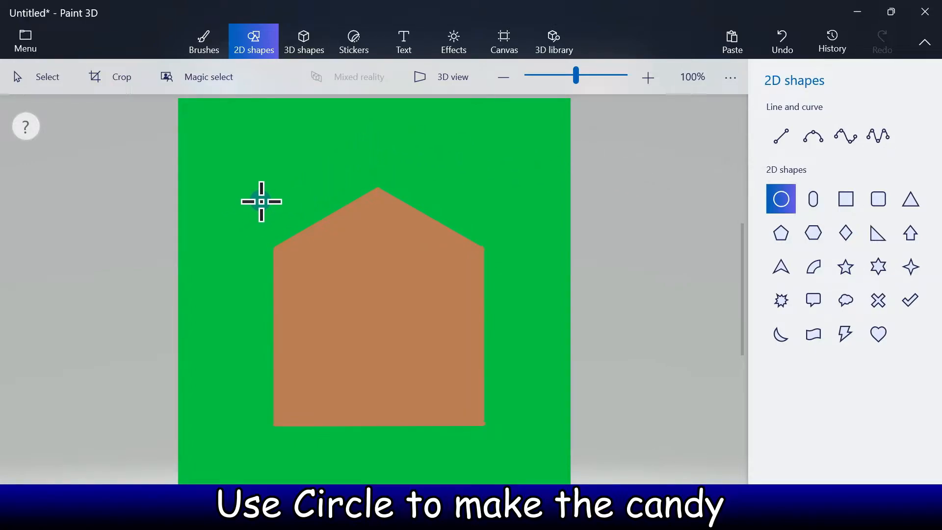
{"action": "left_click_drag", "start_coordinate": [295, 227], "coordinate": [298, 241]}
{"action": "left_click", "coordinate": [781, 147]}
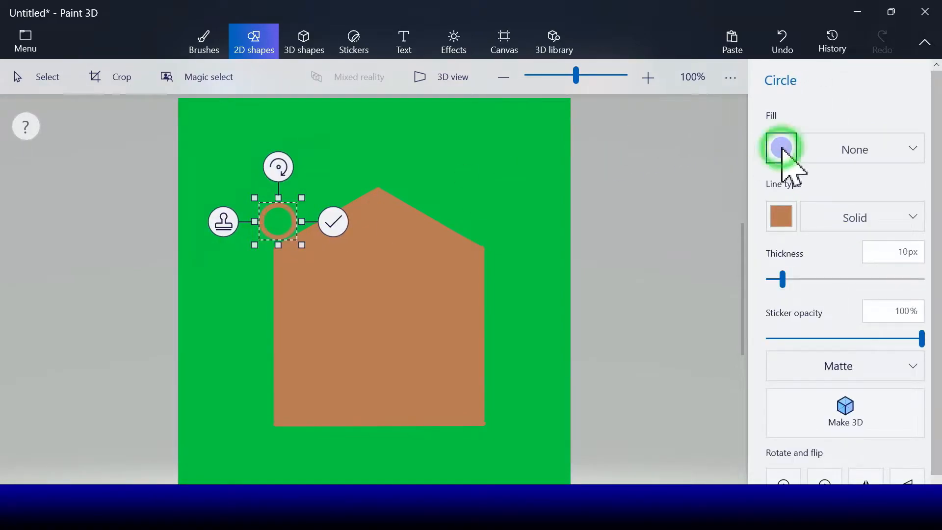
{"action": "left_click", "coordinate": [717, 203]}
{"action": "left_click", "coordinate": [782, 216]}
{"action": "left_click", "coordinate": [717, 269]}
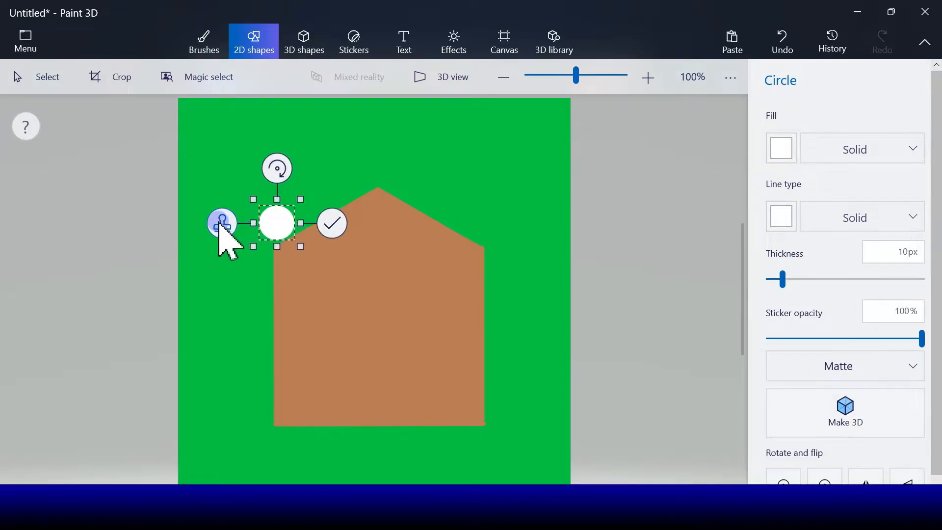
- Stamp copies of the white circle along the roof so that three sit on each slope
{"action": "left_click_drag", "start_coordinate": [283, 223], "coordinate": [473, 221]}
{"action": "left_click", "coordinate": [299, 179]}
{"action": "left_click", "coordinate": [350, 187]}
{"action": "left_click", "coordinate": [385, 202]}
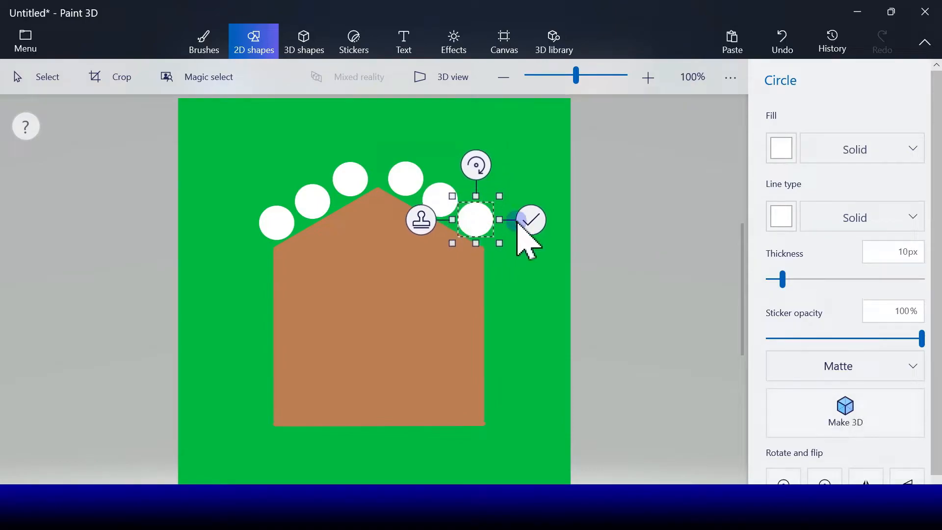
{"action": "left_click", "coordinate": [531, 220]}
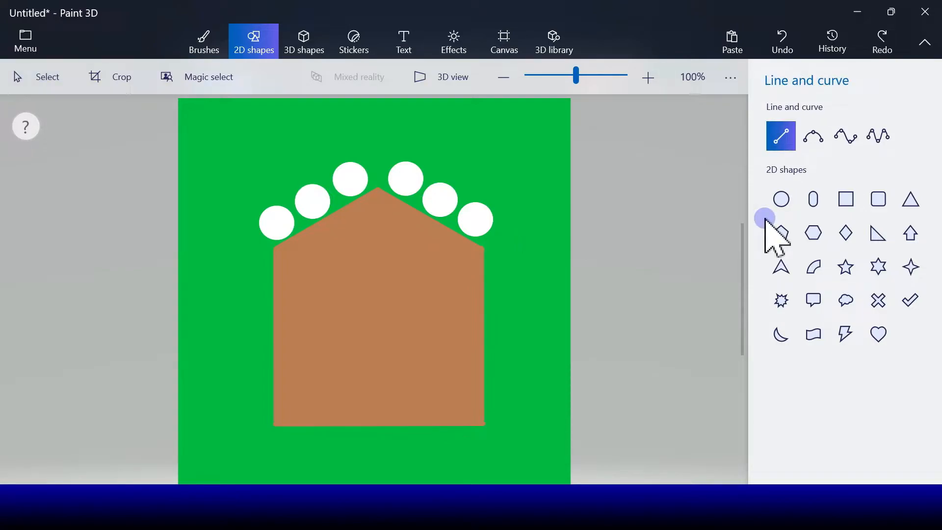
- Fill the first, third and fifth roof circles from the left with lime
{"action": "left_click", "coordinate": [192, 30]}
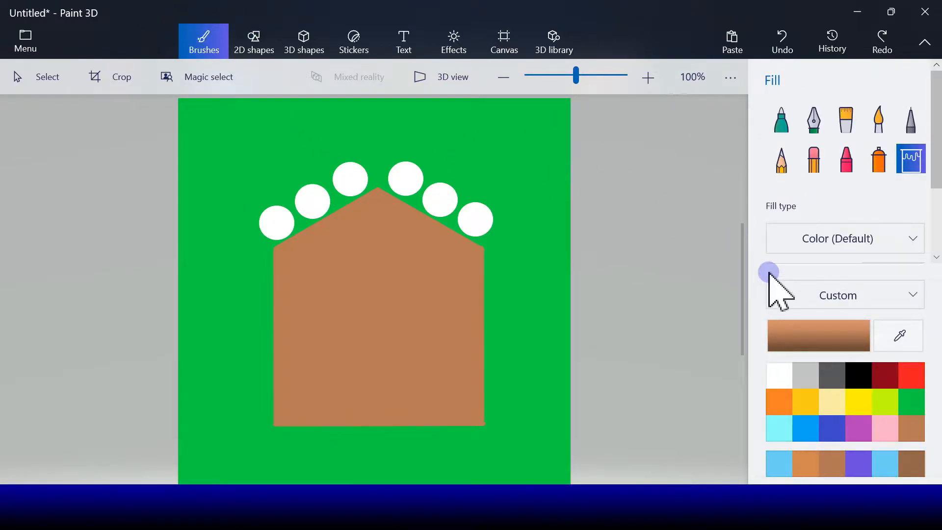
{"action": "left_click", "coordinate": [882, 404]}
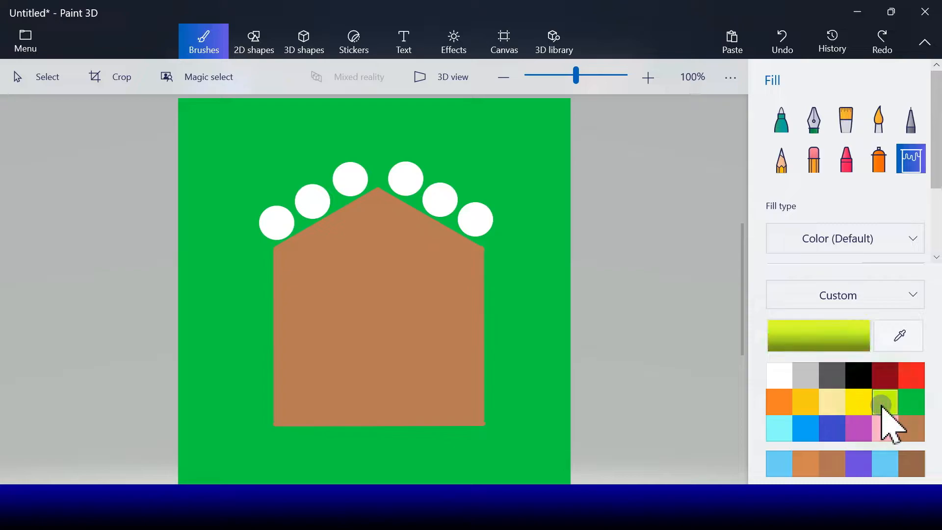
{"action": "left_click", "coordinate": [285, 224]}
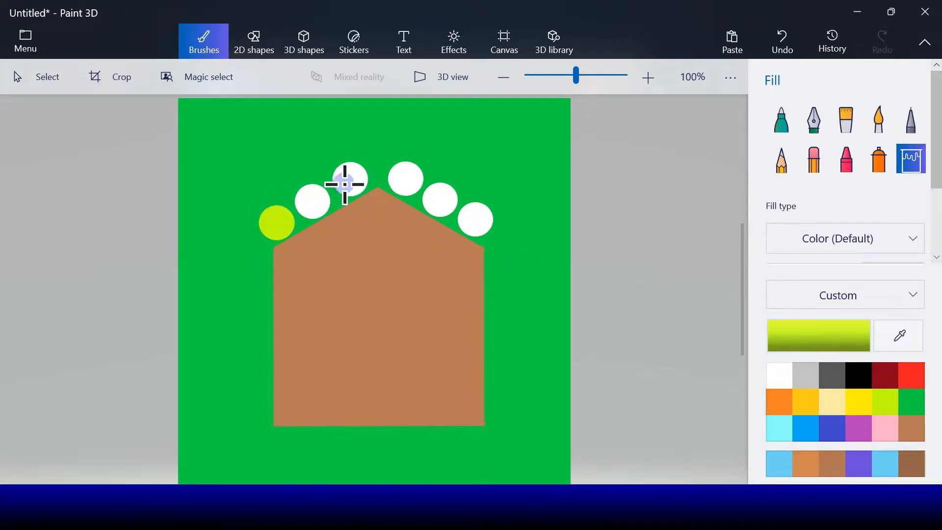
{"action": "left_click", "coordinate": [351, 180]}
{"action": "left_click", "coordinate": [443, 201]}
- Fill the three remaining white roof circles with red
{"action": "left_click", "coordinate": [909, 376]}
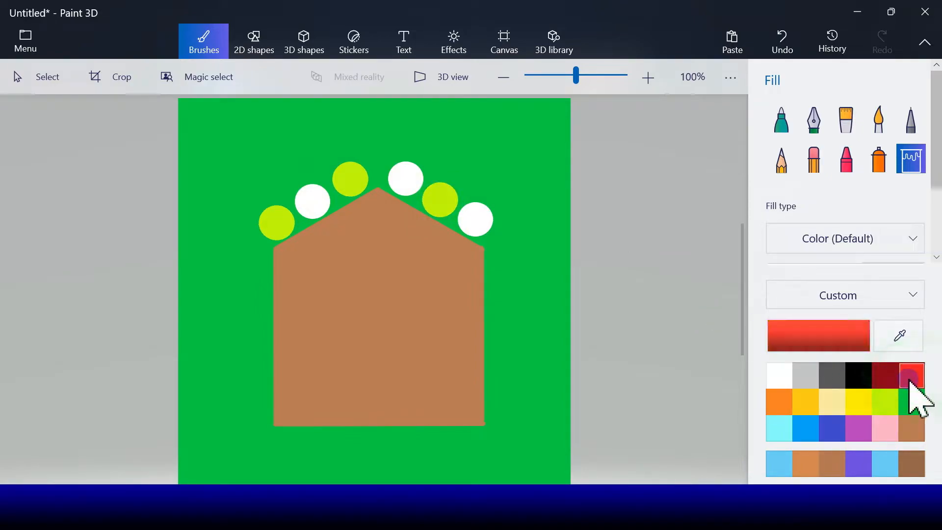
{"action": "left_click", "coordinate": [306, 200]}
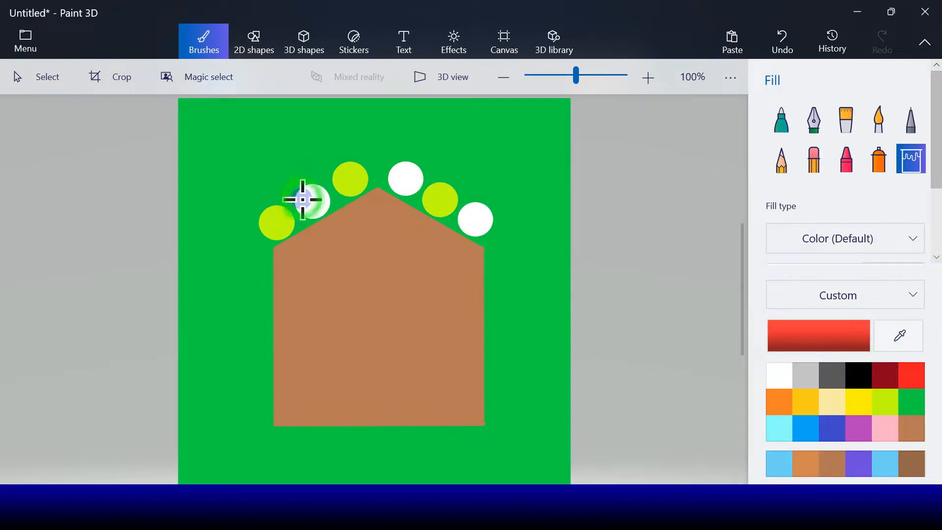
{"action": "left_click", "coordinate": [402, 187]}
{"action": "left_click", "coordinate": [476, 218]}
- Choose the Crayon brush with white as its color
{"action": "left_click", "coordinate": [853, 164]}
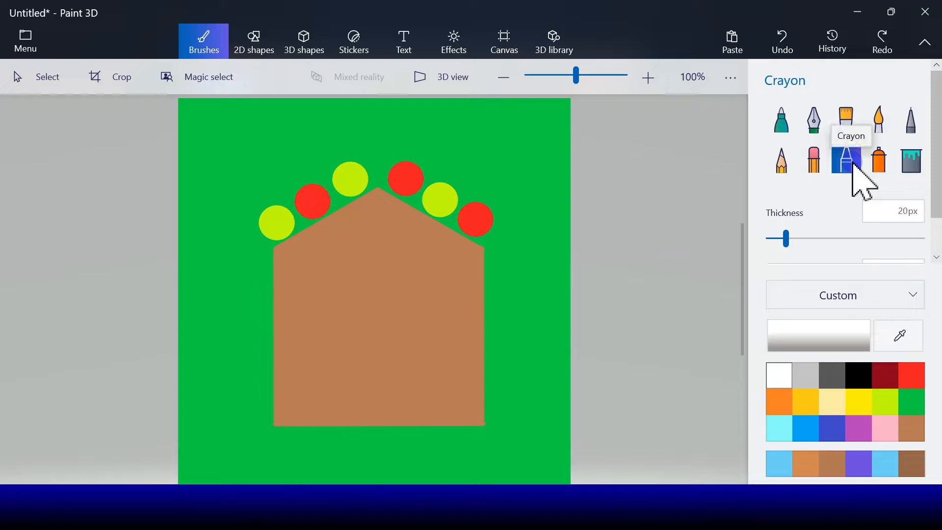
{"action": "left_click", "coordinate": [779, 375]}
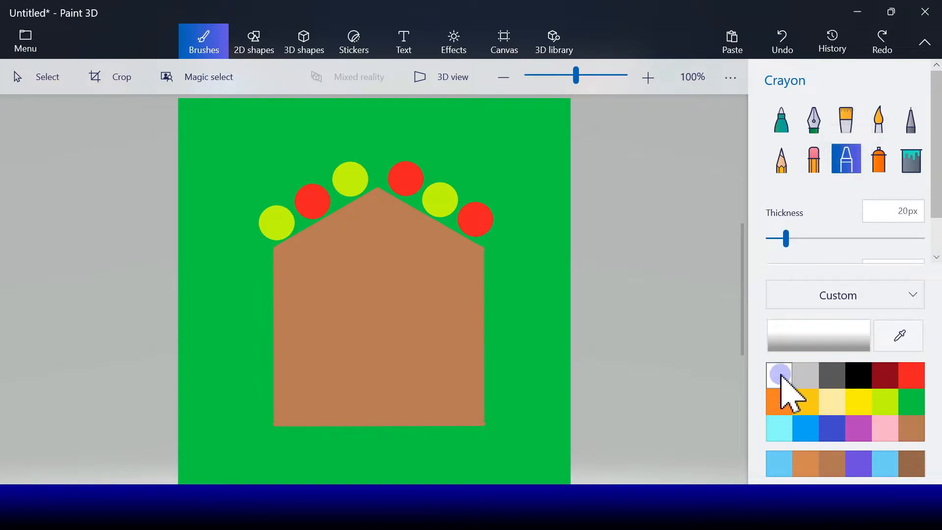
- Try a white crayon highlight on the rightmost red circle and undo the stroke
{"action": "left_click", "coordinate": [469, 210]}
{"action": "mouse_move", "coordinate": [470, 210]}
{"action": "left_mouse_down"}
{"action": "mouse_move", "coordinate": [487, 214]}
{"action": "mouse_move", "coordinate": [470, 212]}
{"action": "mouse_move", "coordinate": [478, 212]}
{"action": "left_mouse_up"}
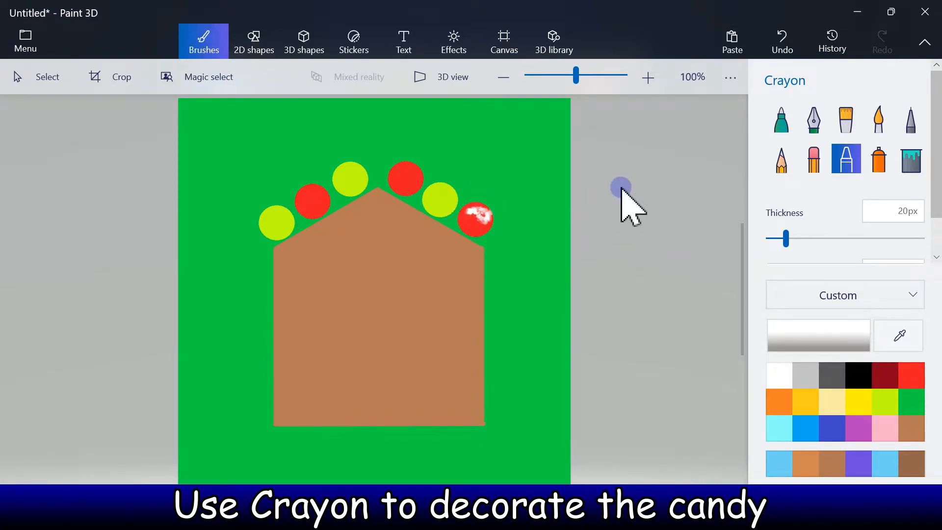
{"action": "left_click", "coordinate": [782, 50]}
- Set the crayon thickness to 30 px and paint white highlights on all six roof candies
{"action": "left_click_drag", "start_coordinate": [786, 238], "coordinate": [798, 240]}
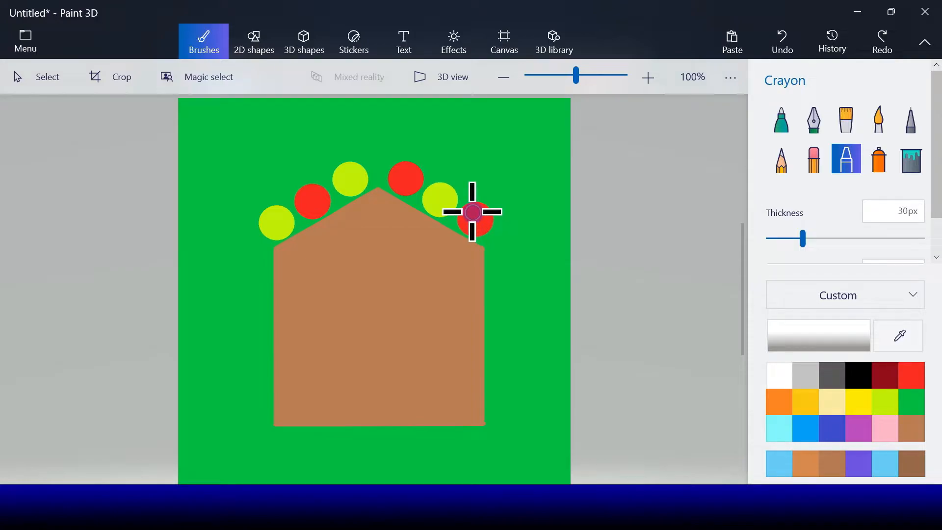
{"action": "mouse_move", "coordinate": [467, 211]}
{"action": "left_mouse_down"}
{"action": "mouse_move", "coordinate": [483, 213]}
{"action": "mouse_move", "coordinate": [467, 216]}
{"action": "mouse_move", "coordinate": [479, 218]}
{"action": "left_mouse_up"}
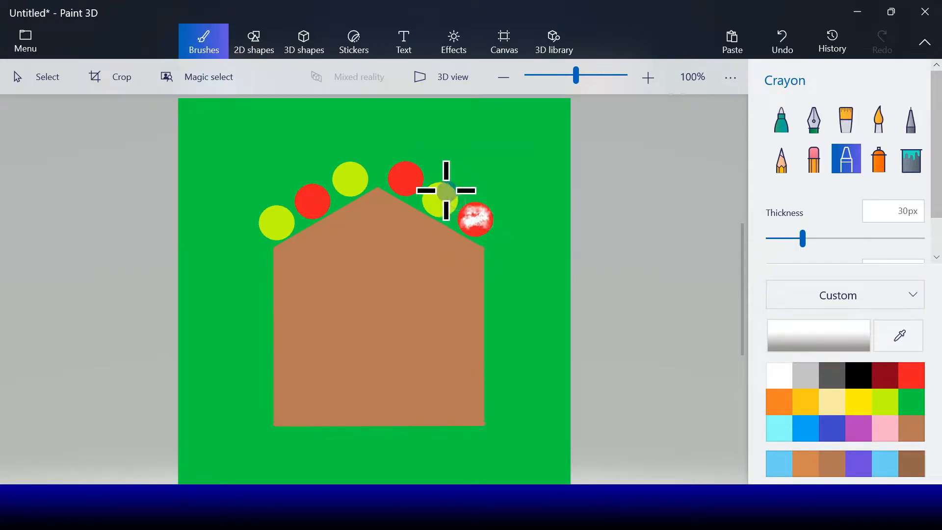
{"action": "mouse_move", "coordinate": [432, 191]}
{"action": "left_mouse_down"}
{"action": "mouse_move", "coordinate": [443, 187]}
{"action": "mouse_move", "coordinate": [431, 187]}
{"action": "mouse_move", "coordinate": [441, 188]}
{"action": "mouse_move", "coordinate": [431, 200]}
{"action": "left_mouse_up"}
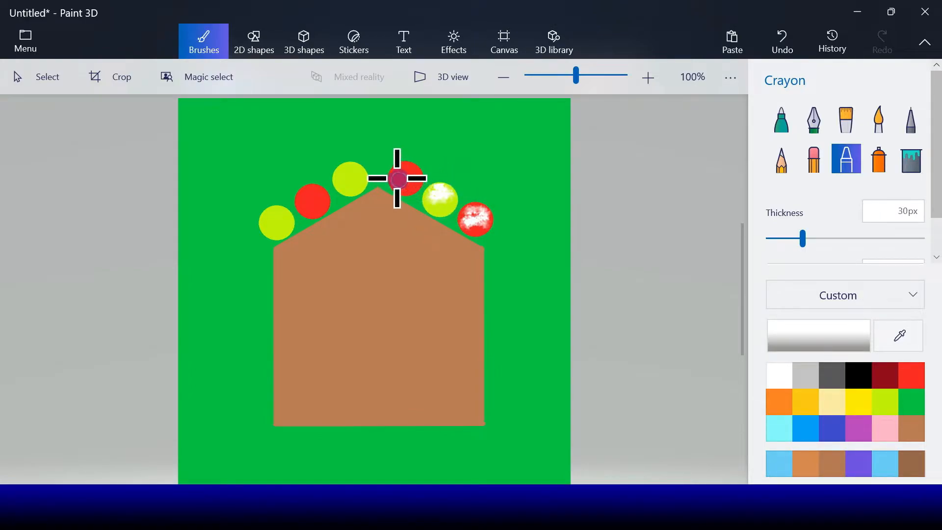
{"action": "mouse_move", "coordinate": [393, 176]}
{"action": "left_mouse_down"}
{"action": "mouse_move", "coordinate": [412, 168]}
{"action": "mouse_move", "coordinate": [396, 179]}
{"action": "mouse_move", "coordinate": [406, 179]}
{"action": "left_mouse_up"}
{"action": "left_click_drag", "start_coordinate": [406, 179], "coordinate": [405, 177]}
{"action": "mouse_move", "coordinate": [340, 173]}
{"action": "left_mouse_down"}
{"action": "mouse_move", "coordinate": [346, 166]}
{"action": "mouse_move", "coordinate": [357, 176]}
{"action": "mouse_move", "coordinate": [299, 196]}
{"action": "mouse_move", "coordinate": [317, 201]}
{"action": "mouse_move", "coordinate": [305, 192]}
{"action": "mouse_move", "coordinate": [262, 213]}
{"action": "mouse_move", "coordinate": [284, 217]}
{"action": "mouse_move", "coordinate": [270, 217]}
{"action": "left_mouse_up"}
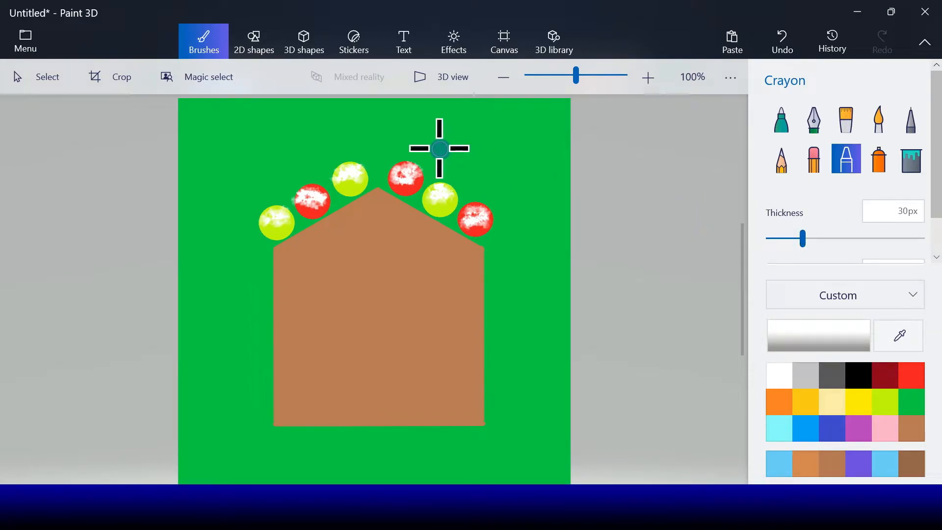
- Draw a rectangular window on the upper left of the house wall and set its outline thickness to 10 px
{"action": "left_click", "coordinate": [270, 45]}
{"action": "left_click", "coordinate": [835, 200]}
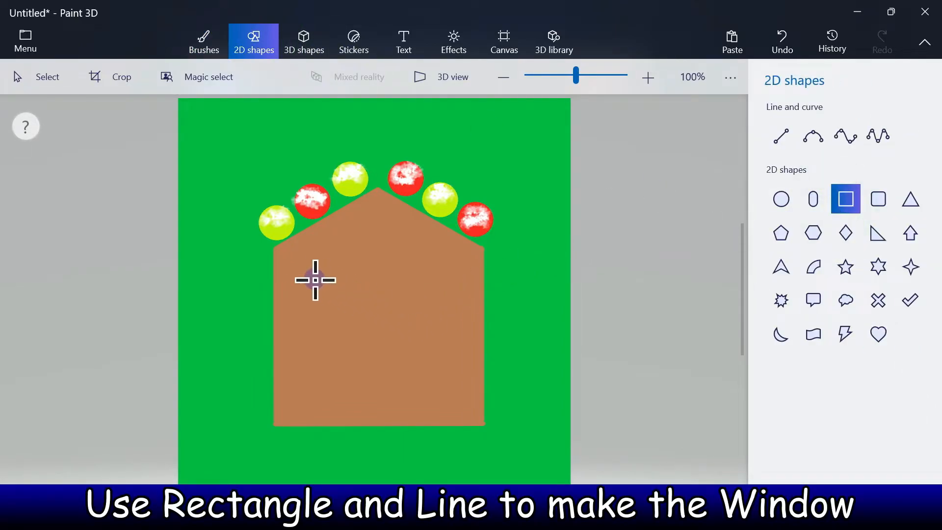
{"action": "left_click_drag", "start_coordinate": [297, 272], "coordinate": [332, 319]}
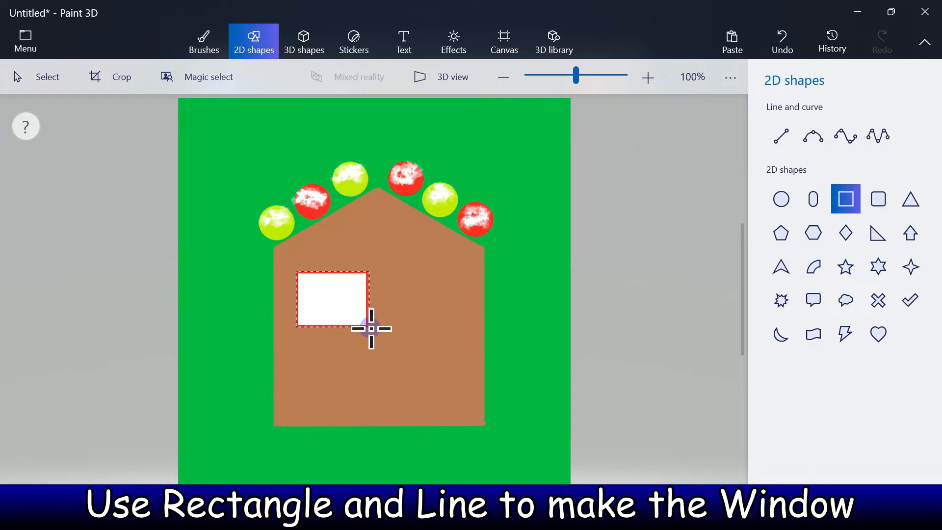
{"action": "left_click", "coordinate": [777, 278]}
{"action": "left_click_drag", "start_coordinate": [778, 278], "coordinate": [784, 279]}
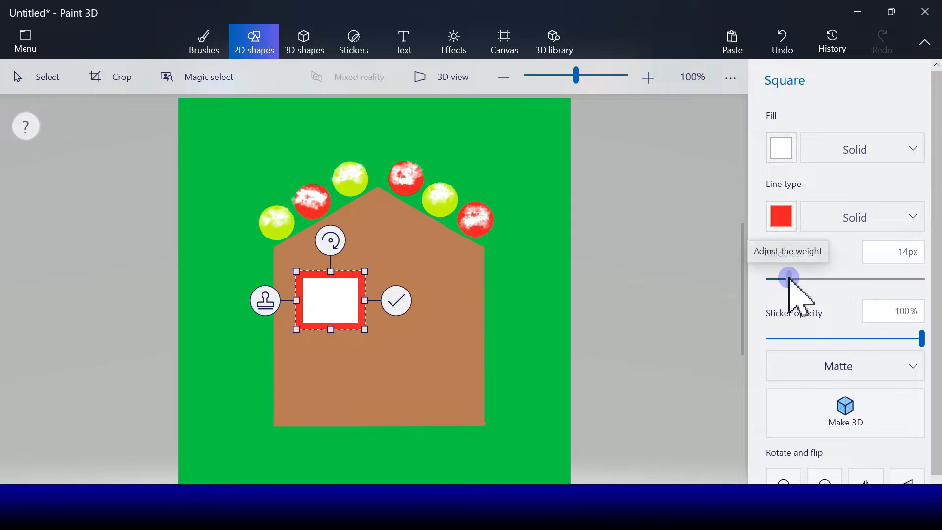
- Color the window's outline dark gray and its fill golden yellow
{"action": "left_click", "coordinate": [781, 224]}
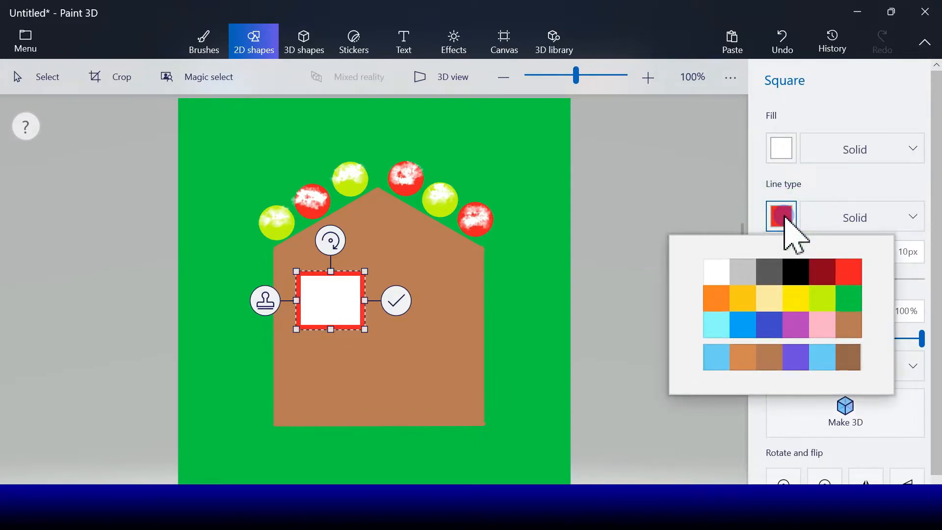
{"action": "left_click", "coordinate": [774, 273]}
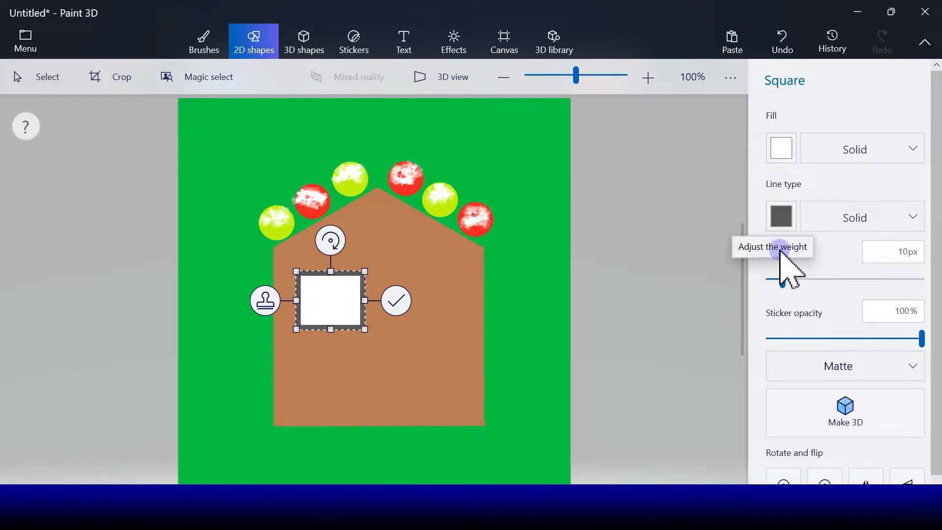
{"action": "left_click", "coordinate": [782, 150]}
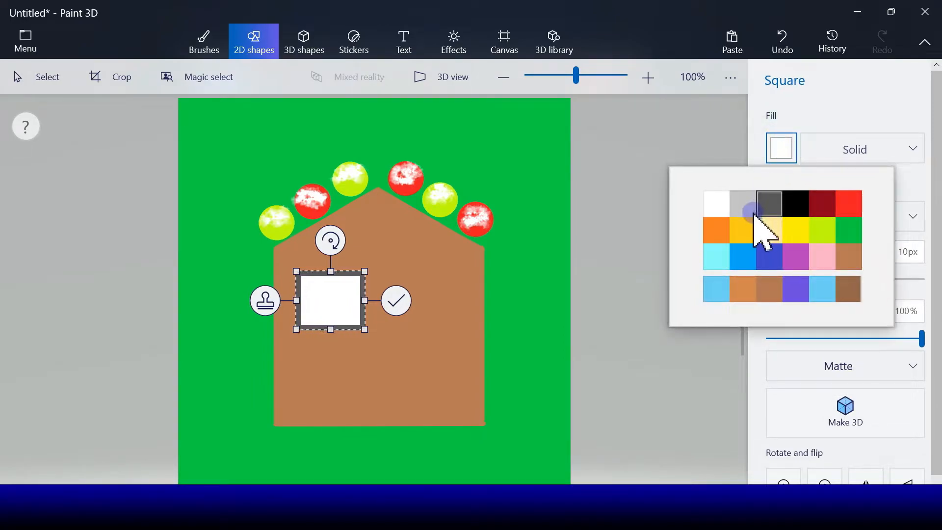
{"action": "left_click", "coordinate": [744, 228]}
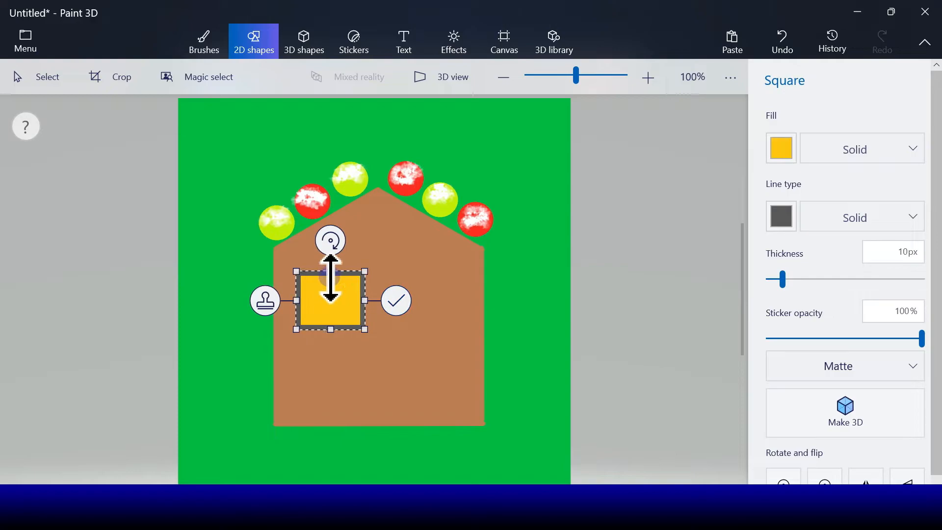
- Stretch the window slightly upward and place a stamped copy of it at the same height on the right side of the wall
{"action": "left_click_drag", "start_coordinate": [330, 277], "coordinate": [330, 268]}
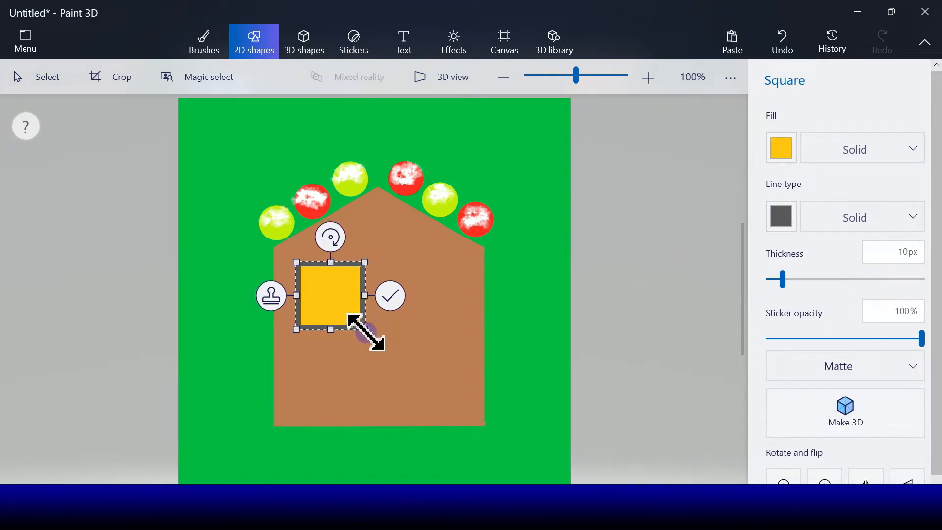
{"action": "left_click_drag", "start_coordinate": [331, 305], "coordinate": [423, 297]}
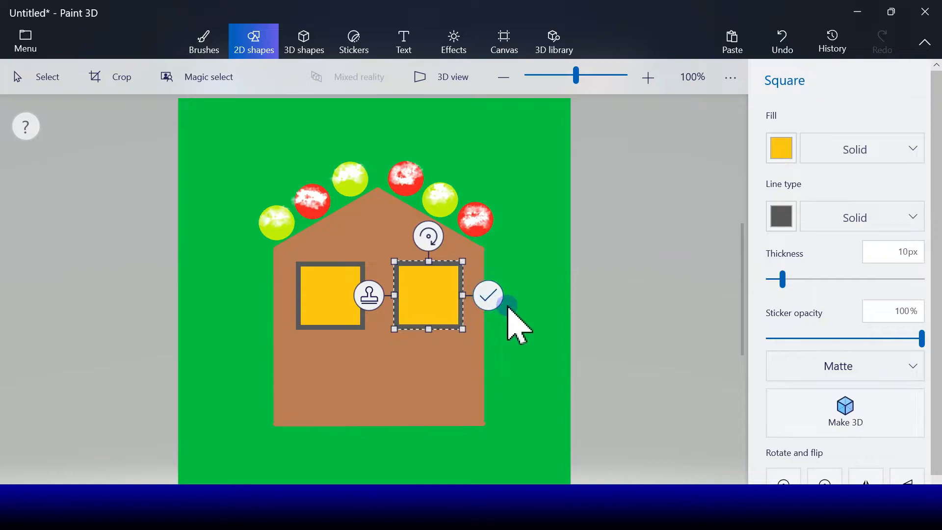
{"action": "left_click", "coordinate": [487, 294]}
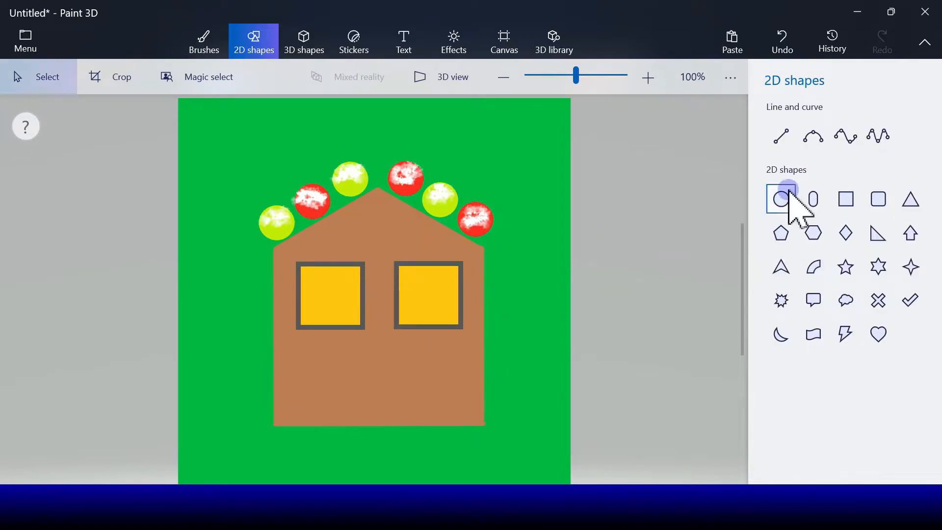
- Draw a vertical dark gray bar down the middle of the left window and stamp a copy onto the right window
{"action": "left_click", "coordinate": [781, 133]}
{"action": "left_click", "coordinate": [780, 132]}
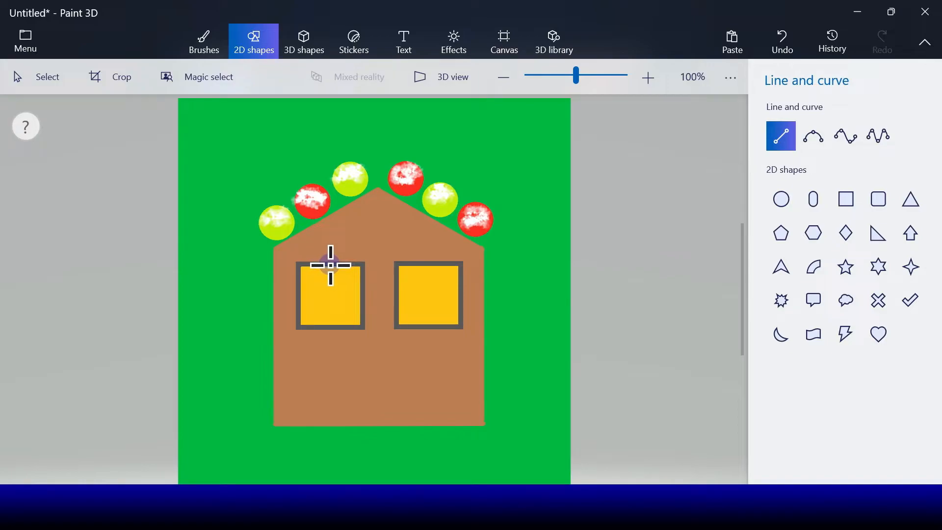
{"action": "left_click_drag", "start_coordinate": [331, 265], "coordinate": [330, 324]}
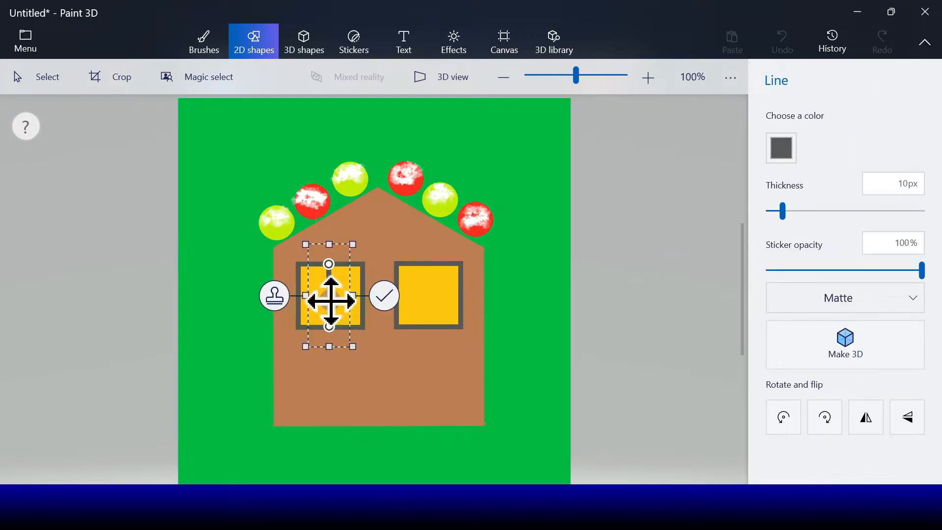
{"action": "left_click", "coordinate": [275, 299]}
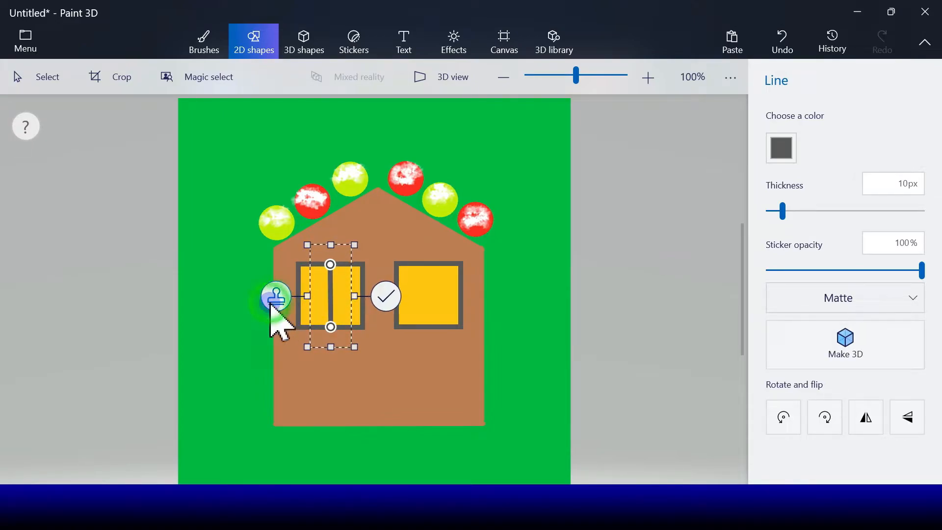
{"action": "left_click_drag", "start_coordinate": [327, 306], "coordinate": [432, 297]}
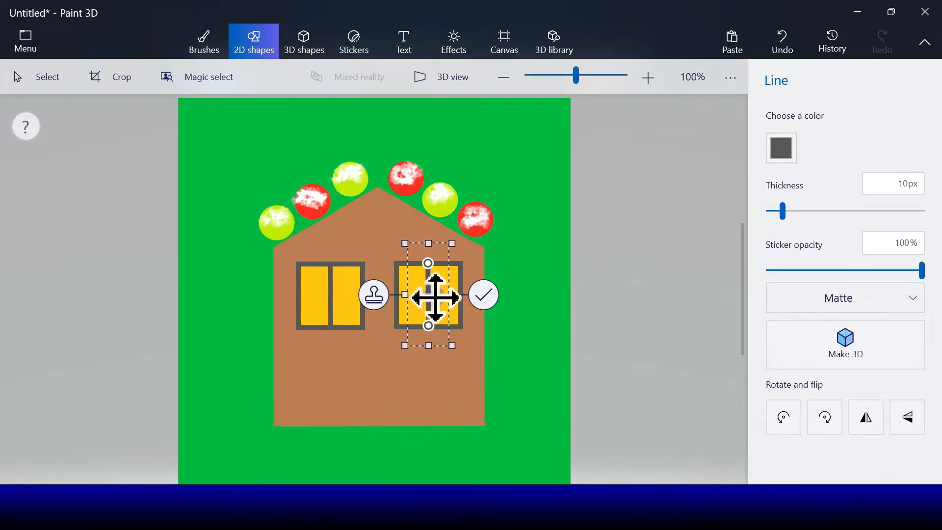
{"action": "left_click", "coordinate": [483, 296]}
- Add a horizontal dark gray bar across the middle of both windows, dividing each into four panes
{"action": "left_click", "coordinate": [781, 136]}
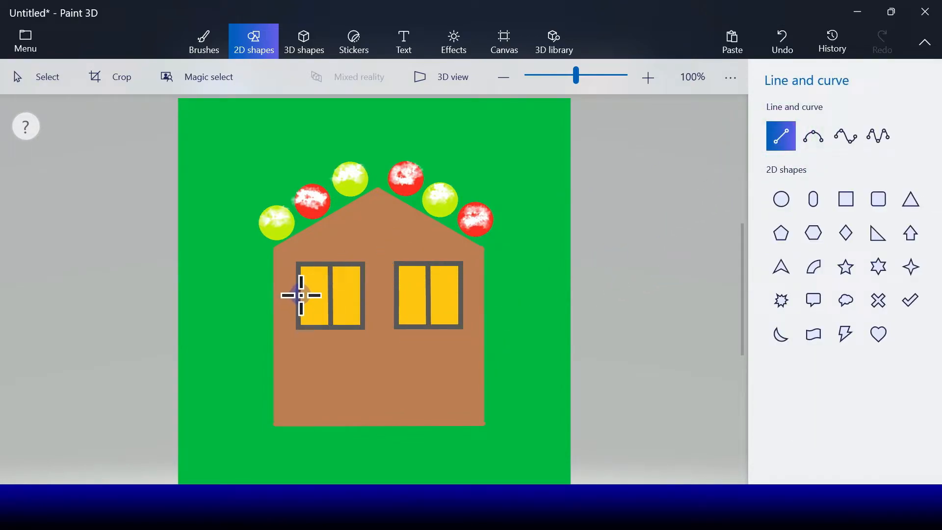
{"action": "left_click_drag", "start_coordinate": [301, 295], "coordinate": [422, 295]}
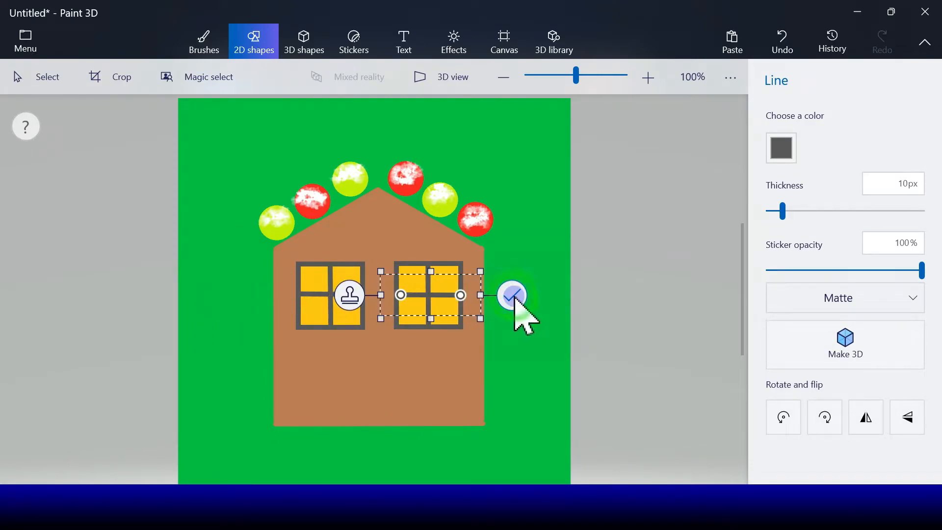
{"action": "left_click", "coordinate": [512, 295]}
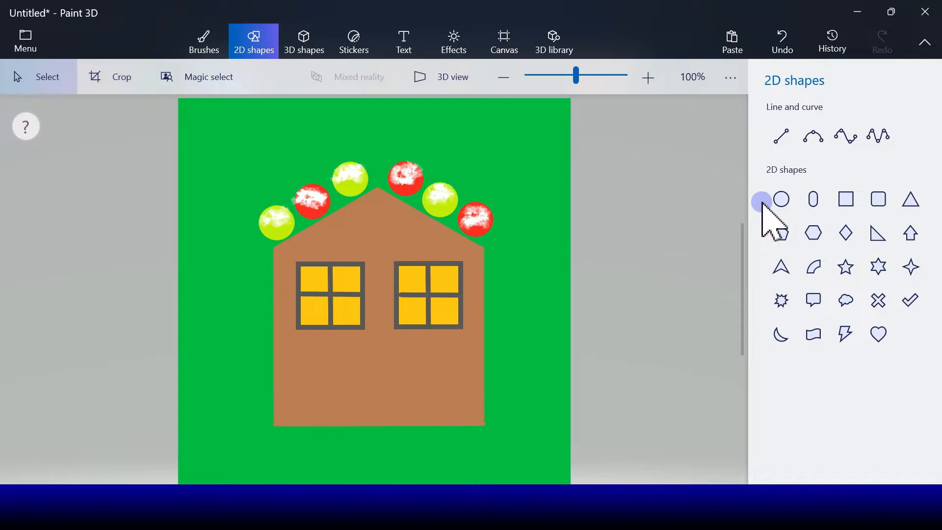
- Draw a golden yellow circle with a dark gray outline below and between the windows as the door's arched top
{"action": "left_click", "coordinate": [810, 199]}
{"action": "left_click", "coordinate": [889, 200]}
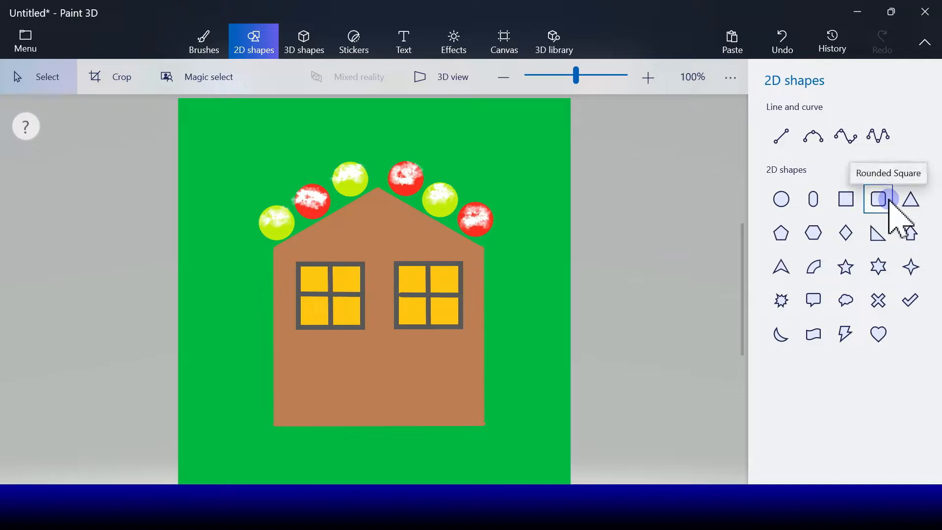
{"action": "left_click", "coordinate": [781, 199]}
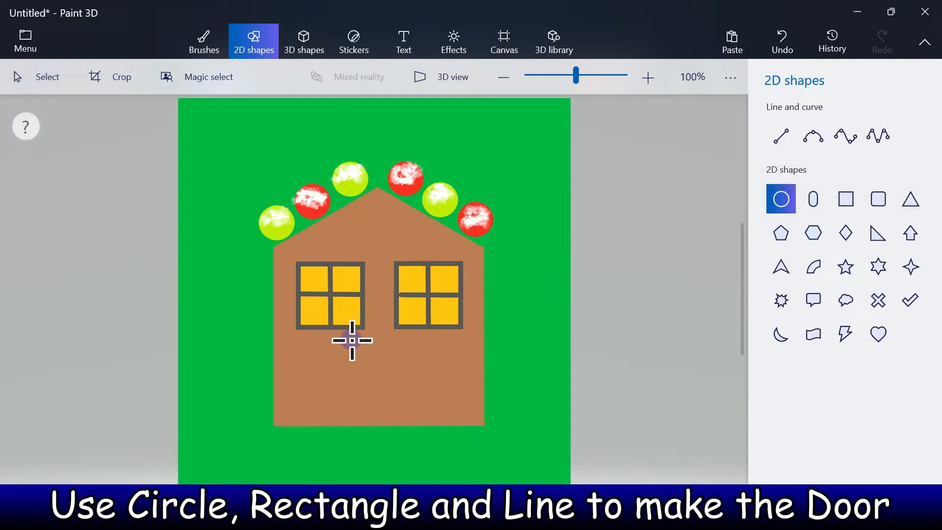
{"action": "mouse_move", "coordinate": [352, 340]}
{"action": "left_mouse_down"}
{"action": "mouse_move", "coordinate": [417, 401]}
{"action": "mouse_move", "coordinate": [391, 374]}
{"action": "left_mouse_up"}
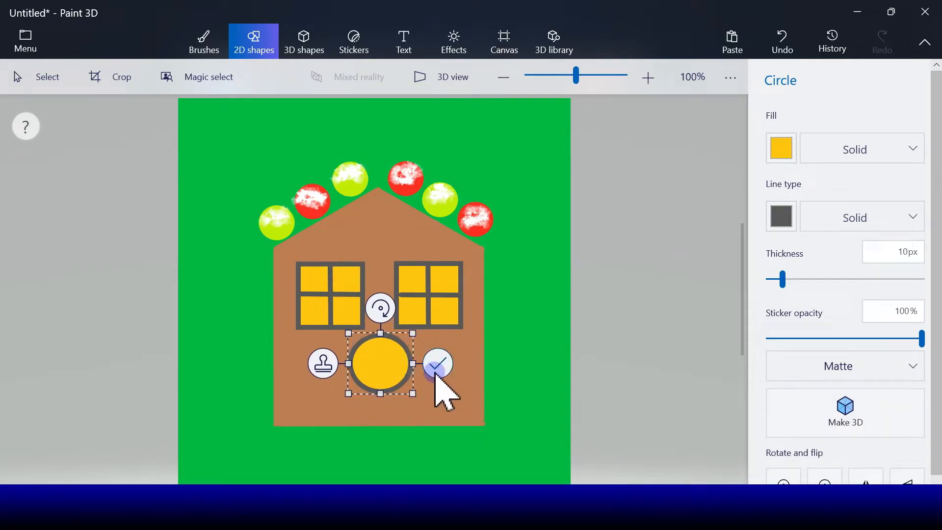
{"action": "left_click", "coordinate": [435, 373]}
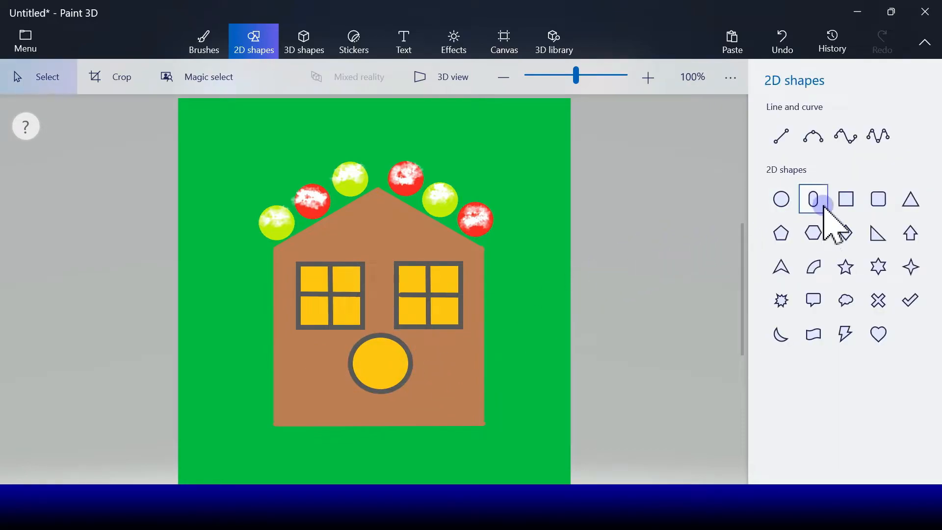
- Draw a golden yellow rectangle over the circle's lower half, reaching down to the house's base, as the door body
{"action": "left_click", "coordinate": [843, 202]}
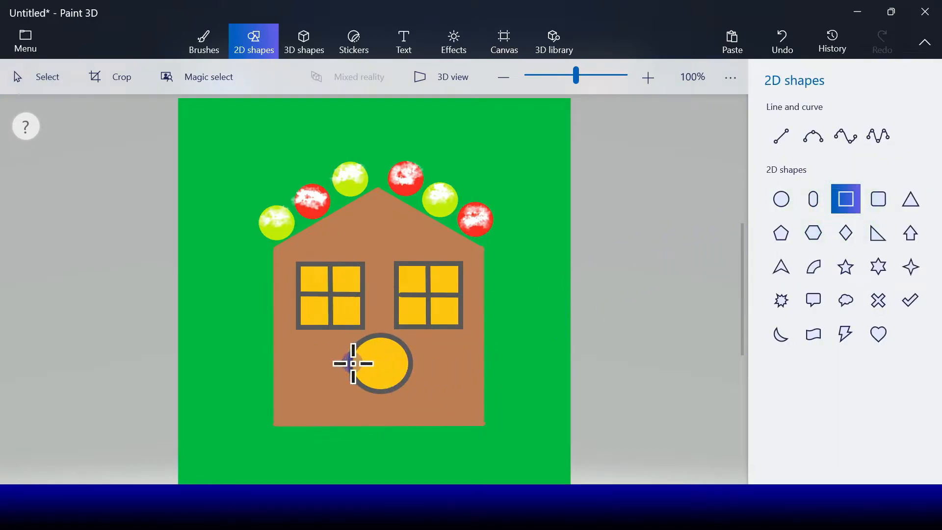
{"action": "left_click_drag", "start_coordinate": [351, 363], "coordinate": [414, 427]}
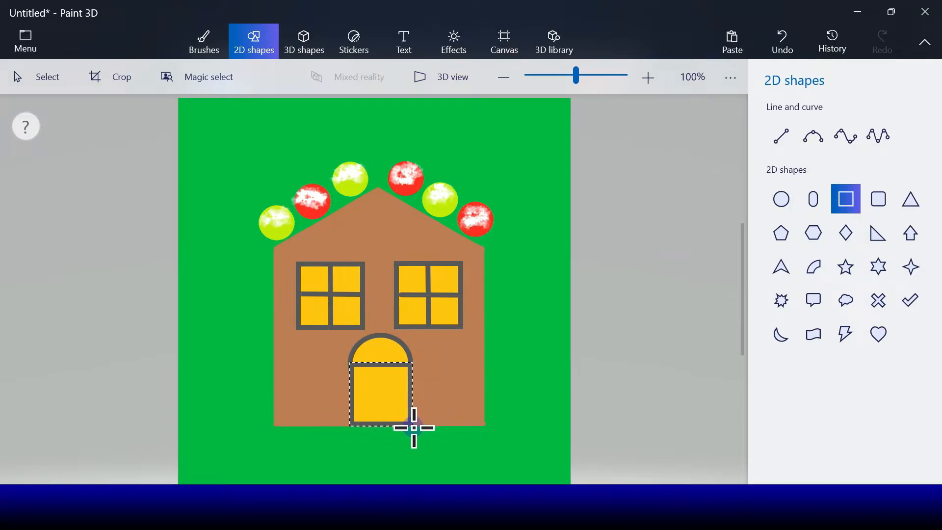
{"action": "left_click_drag", "start_coordinate": [414, 428], "coordinate": [413, 427]}
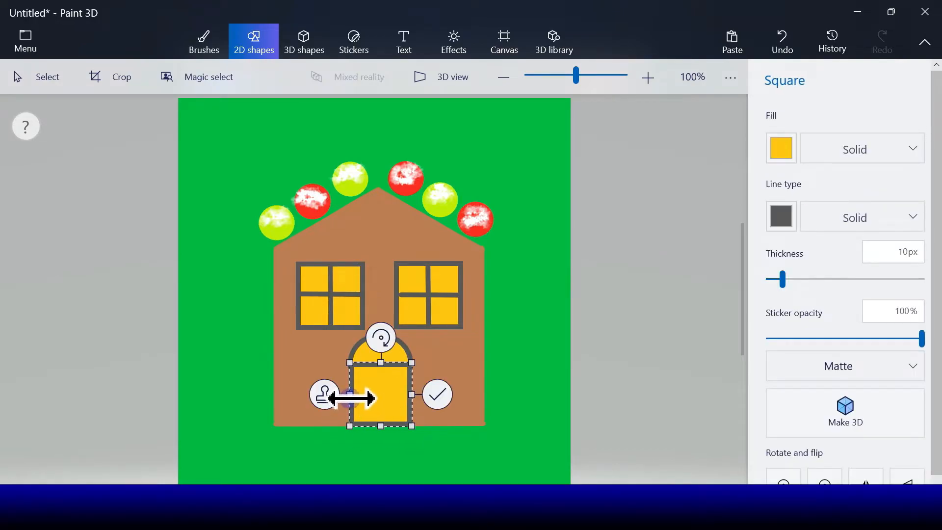
{"action": "left_click", "coordinate": [442, 395]}
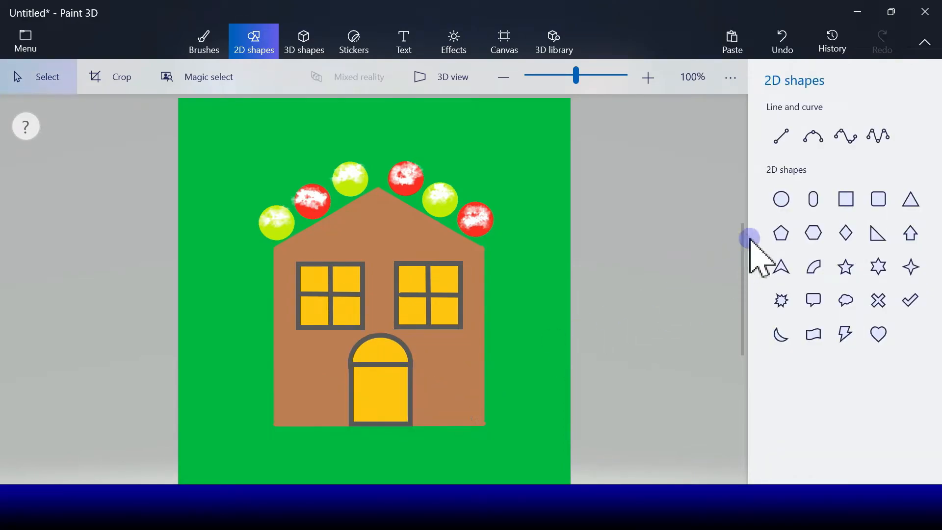
- Draw a vertical dark gray line through the middle of the door's arch
{"action": "left_click", "coordinate": [781, 135]}
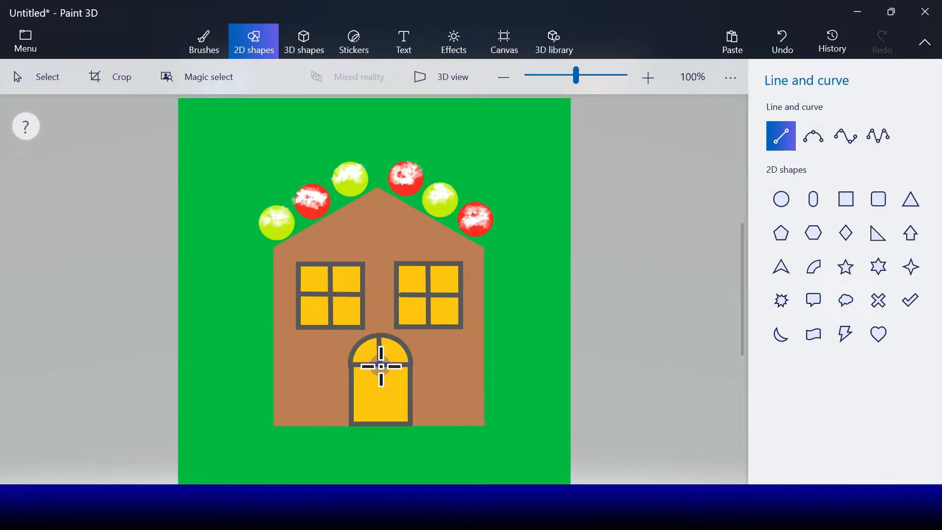
{"action": "mouse_move", "coordinate": [380, 364]}
{"action": "left_mouse_down"}
{"action": "mouse_move", "coordinate": [380, 343]}
{"action": "mouse_move", "coordinate": [385, 349]}
{"action": "left_mouse_up"}
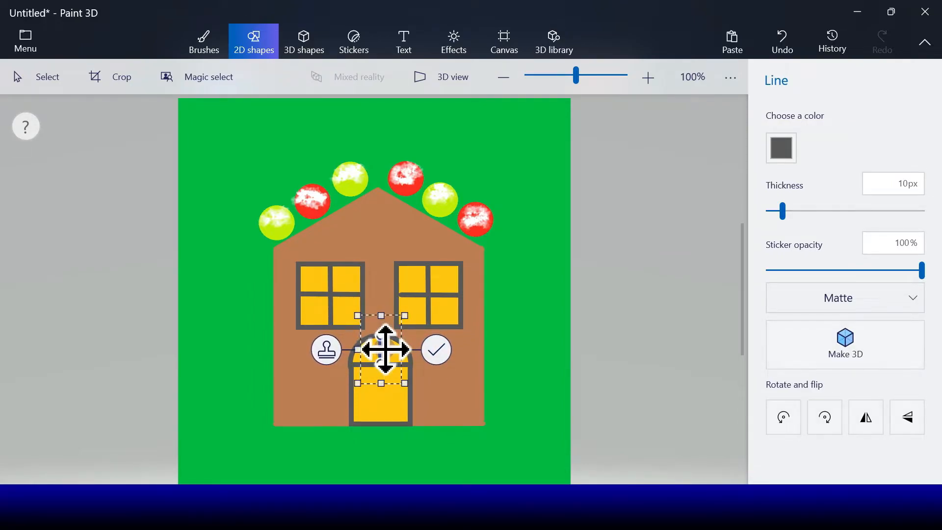
{"action": "left_click", "coordinate": [428, 348]}
- Draw two diagonal dark gray lines in the door's arch, one on each side, meeting at the arch's bottom center
{"action": "left_click", "coordinate": [780, 136]}
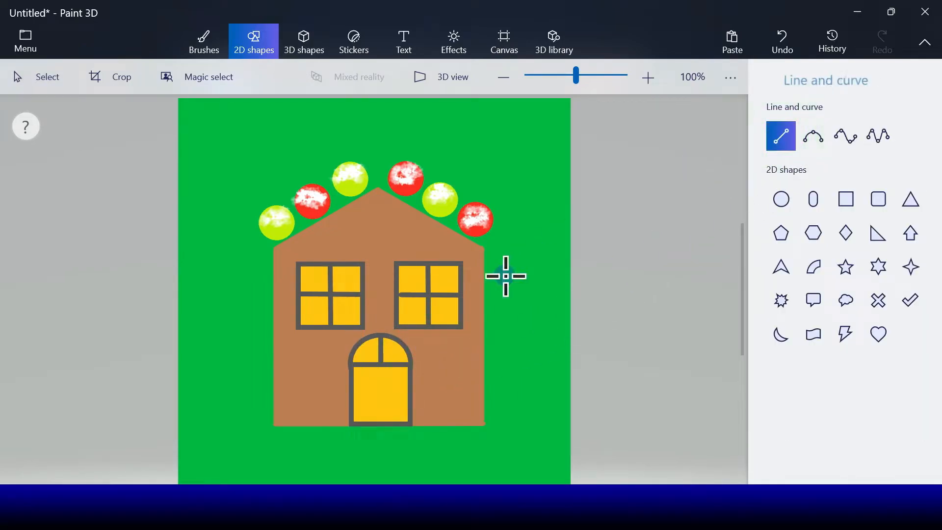
{"action": "left_click_drag", "start_coordinate": [363, 343], "coordinate": [376, 361]}
{"action": "left_click", "coordinate": [427, 349]}
{"action": "left_click", "coordinate": [781, 136]}
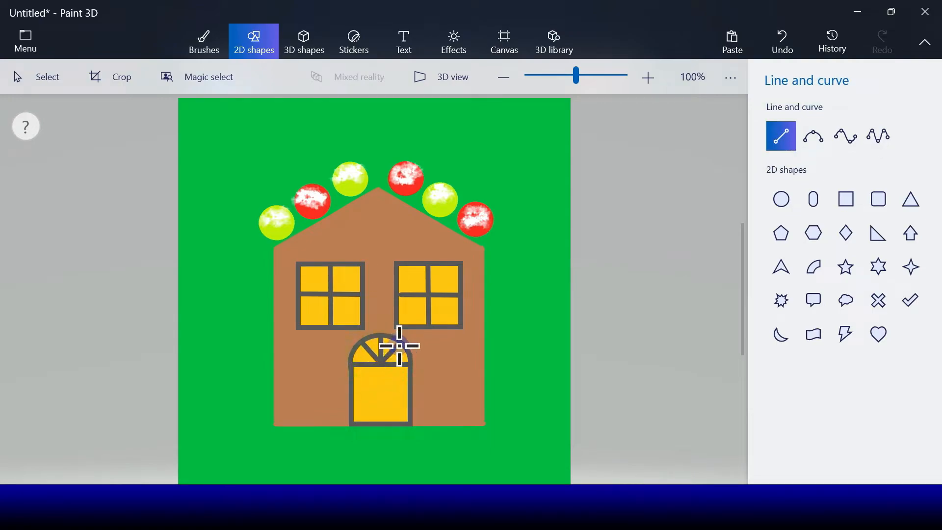
{"action": "left_click_drag", "start_coordinate": [398, 346], "coordinate": [382, 363]}
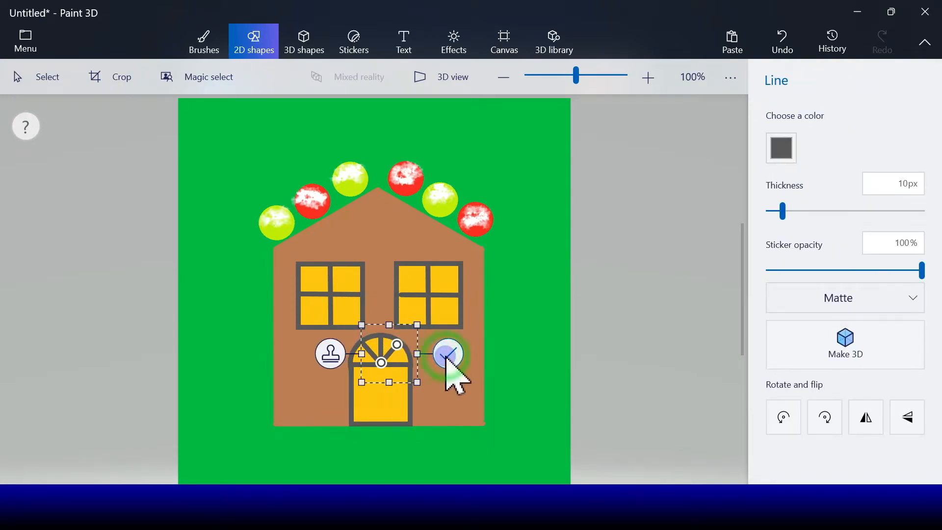
{"action": "left_click", "coordinate": [445, 354]}
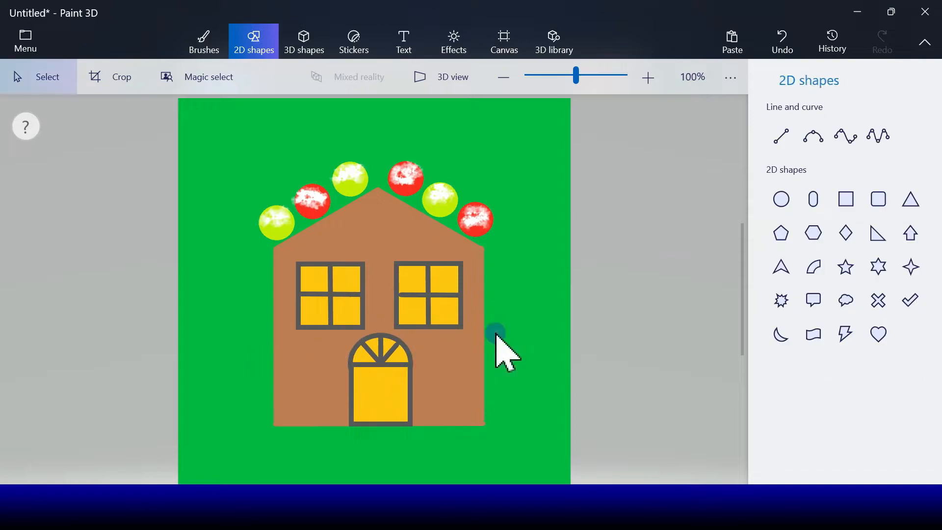
- Draw a vertical dark gray line from the door arch's base to the house's base, splitting the door body in half
{"action": "left_click", "coordinate": [781, 135]}
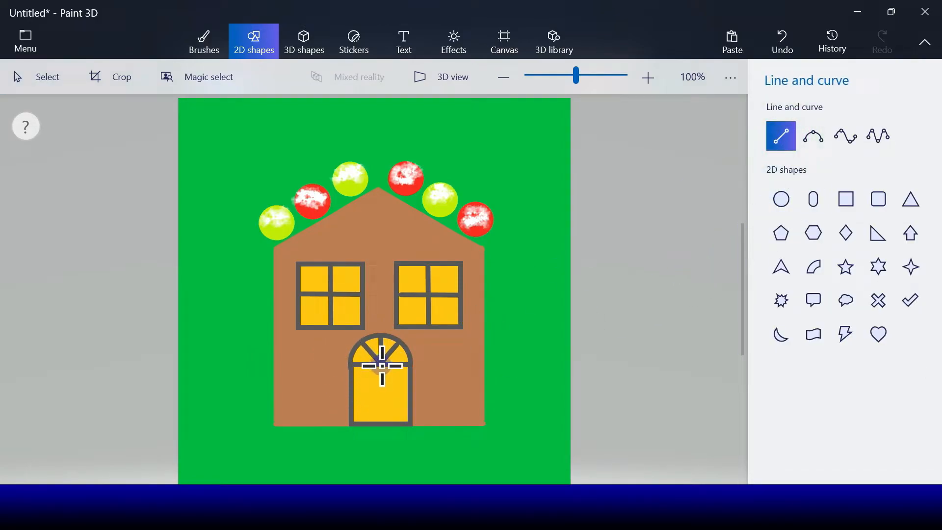
{"action": "left_click_drag", "start_coordinate": [382, 366], "coordinate": [382, 426]}
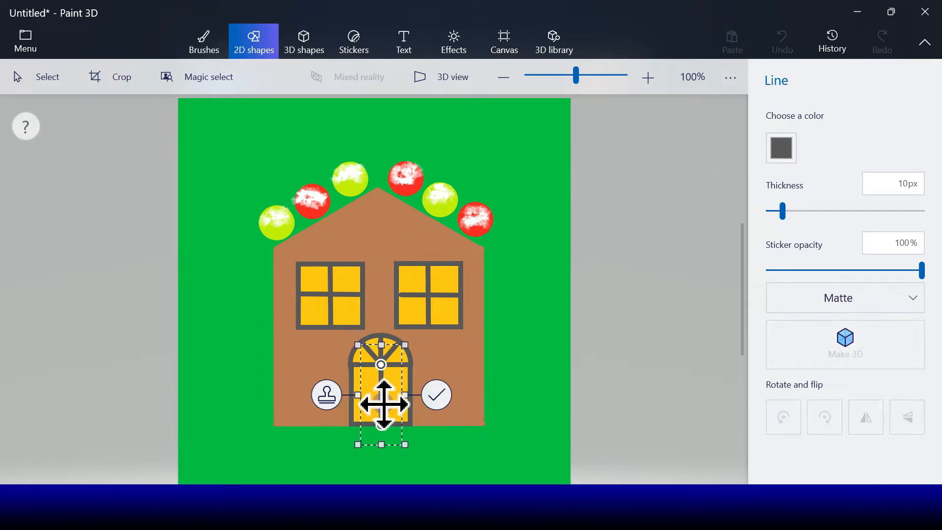
{"action": "left_click", "coordinate": [435, 396]}
- Draw a small golden yellow circle with a 5px dark gray outline as the right door knob and stamp a matching knob on the left door panel
{"action": "left_click", "coordinate": [780, 200]}
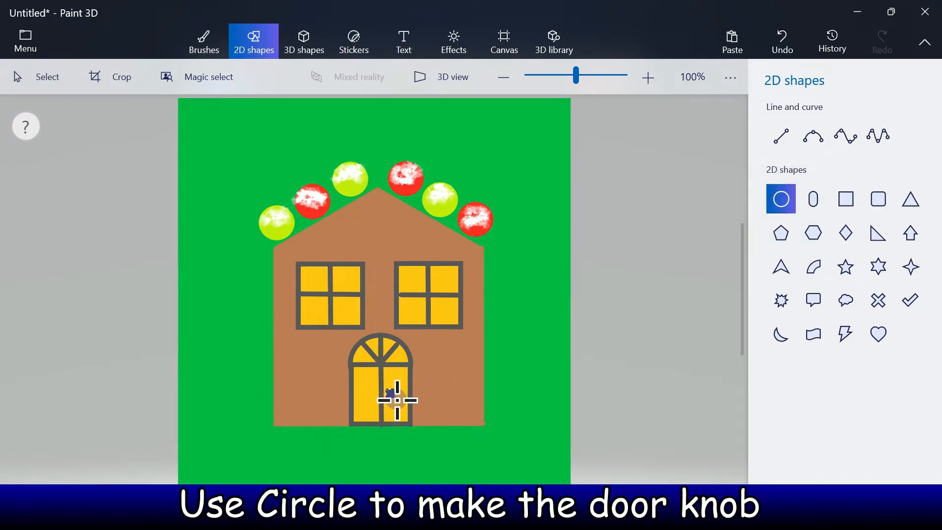
{"action": "left_click_drag", "start_coordinate": [398, 400], "coordinate": [387, 390]}
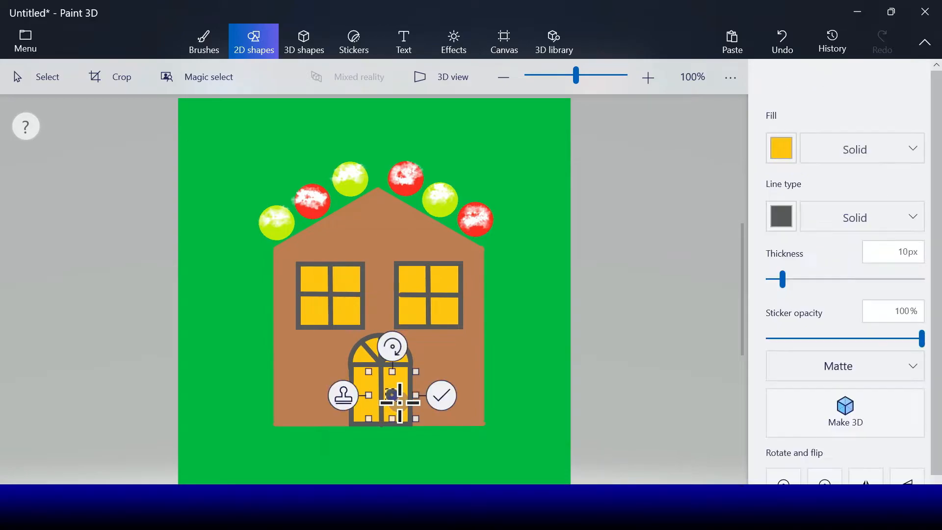
{"action": "left_click_drag", "start_coordinate": [781, 278], "coordinate": [779, 278]}
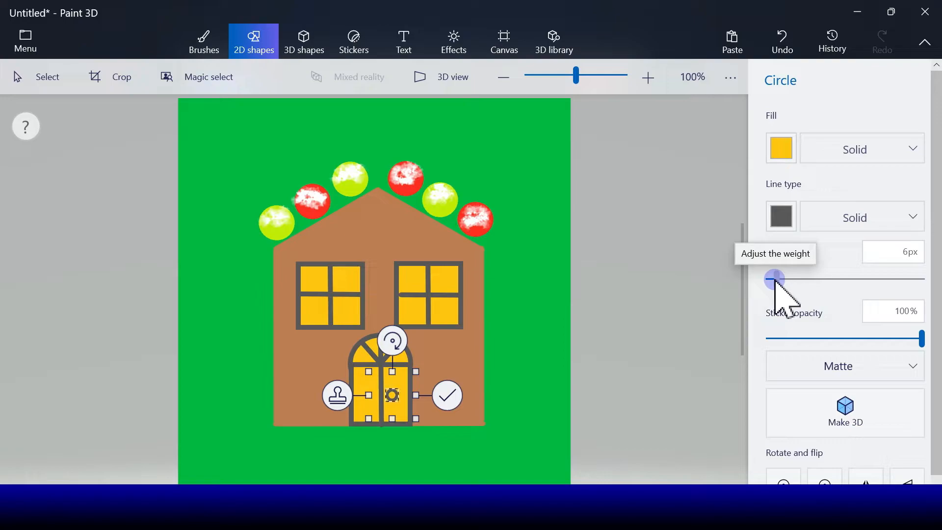
{"action": "left_click", "coordinate": [331, 398]}
{"action": "left_click_drag", "start_coordinate": [399, 404], "coordinate": [369, 395]}
{"action": "left_click_drag", "start_coordinate": [374, 399], "coordinate": [372, 399]}
{"action": "left_click", "coordinate": [424, 396]}
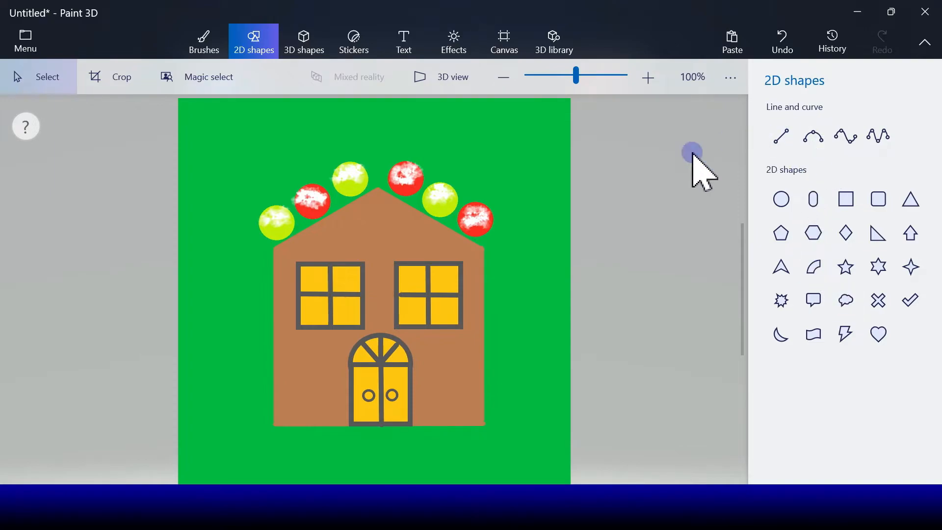
- Draw a small circle with bright red fill and outline on the house wall, between and just above the two windows
{"action": "left_click", "coordinate": [781, 199]}
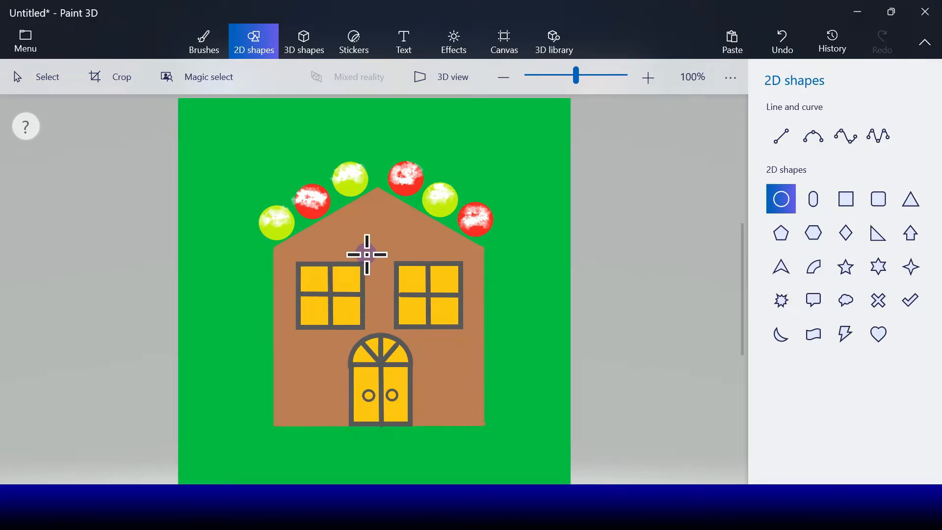
{"action": "left_click_drag", "start_coordinate": [368, 248], "coordinate": [377, 258]}
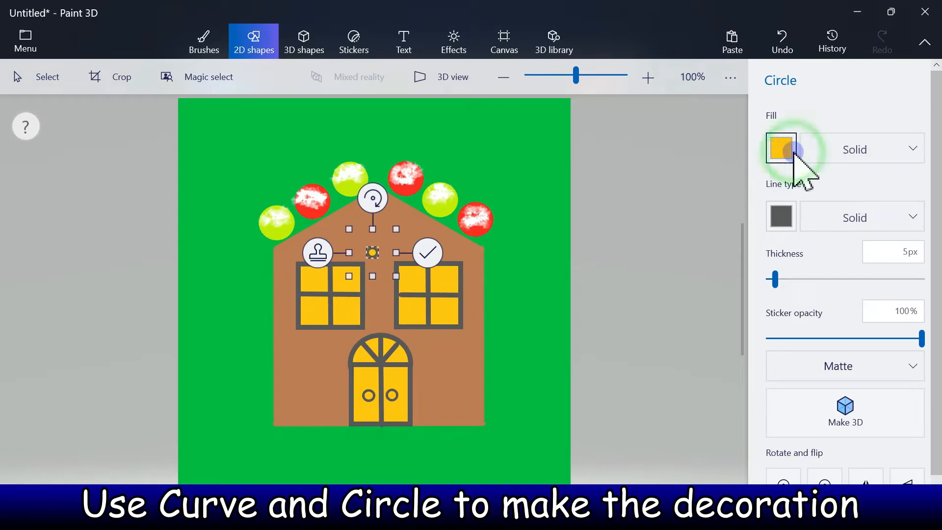
{"action": "left_click", "coordinate": [784, 156]}
{"action": "left_click", "coordinate": [846, 205]}
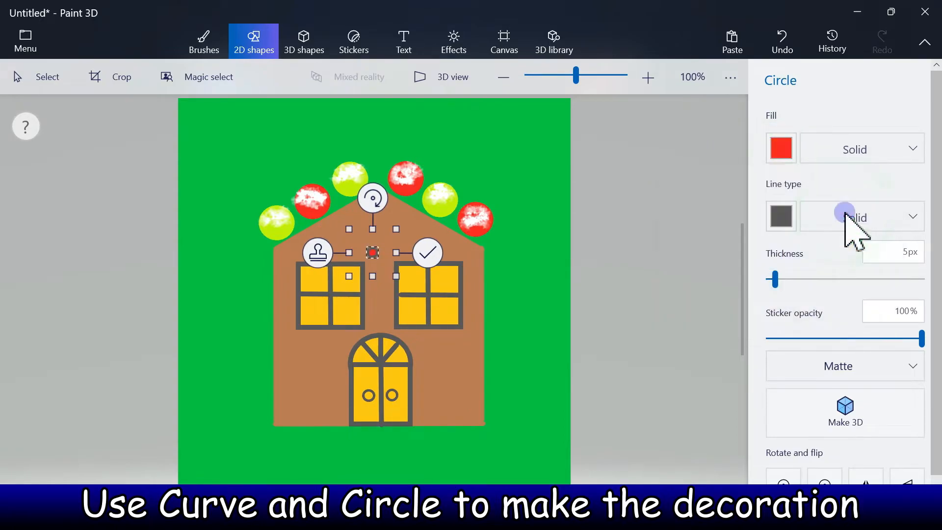
{"action": "left_click", "coordinate": [782, 217]}
{"action": "left_click", "coordinate": [851, 276]}
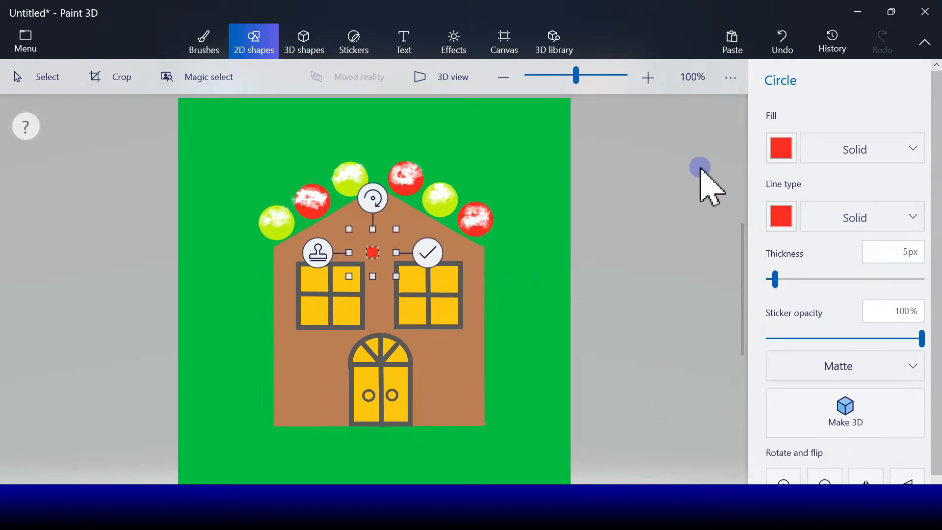
- Recolor the small circle's outline and fill to dark red
{"action": "left_click", "coordinate": [783, 217]}
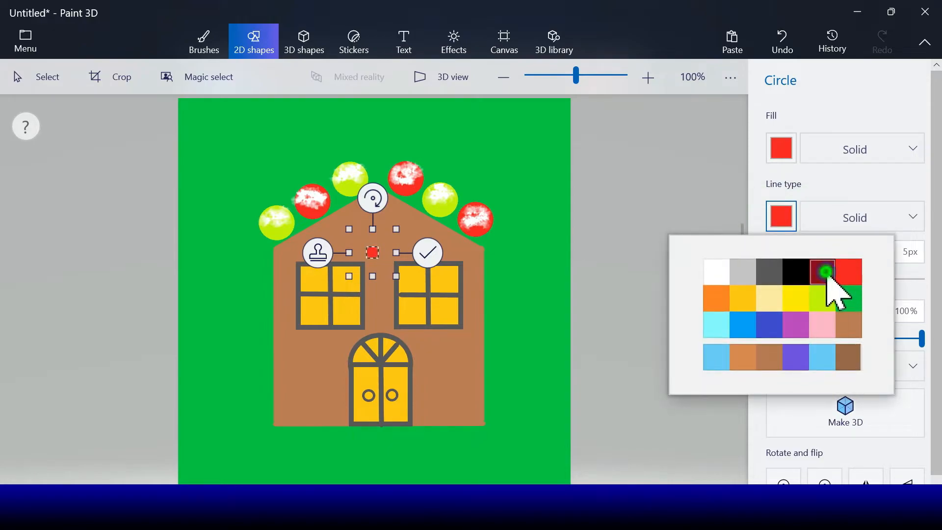
{"action": "left_click", "coordinate": [824, 272]}
{"action": "left_click", "coordinate": [785, 152]}
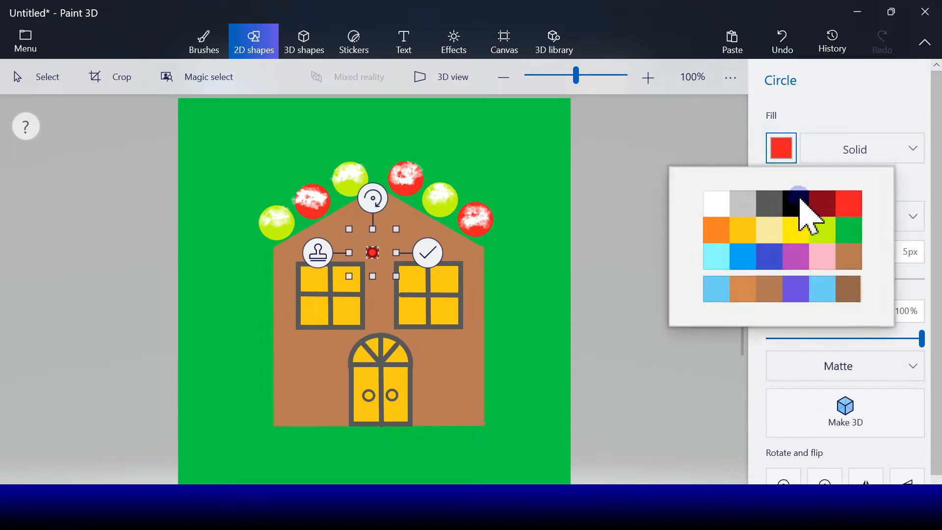
{"action": "left_click", "coordinate": [825, 206]}
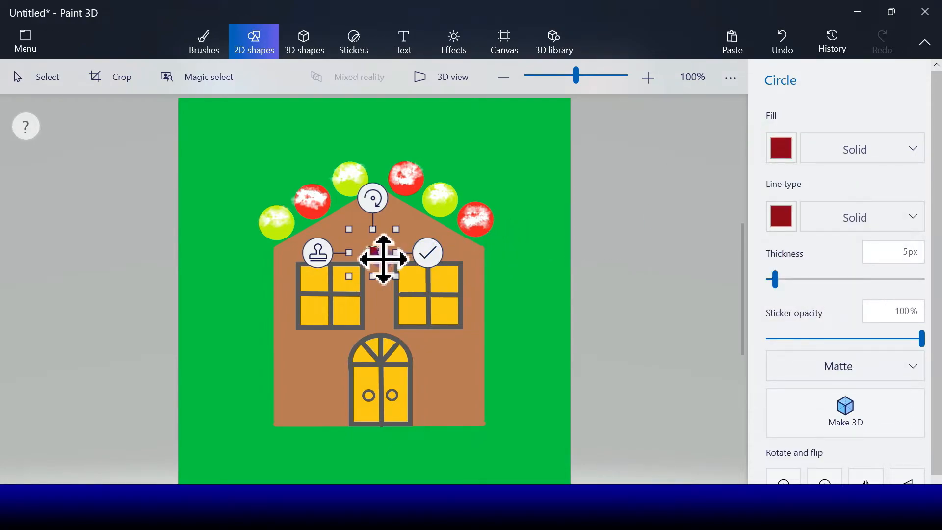
- Stamp copies of the dark red circle and arrange them into a tight cluster of three holly berries
{"action": "left_click_drag", "start_coordinate": [381, 256], "coordinate": [379, 256]}
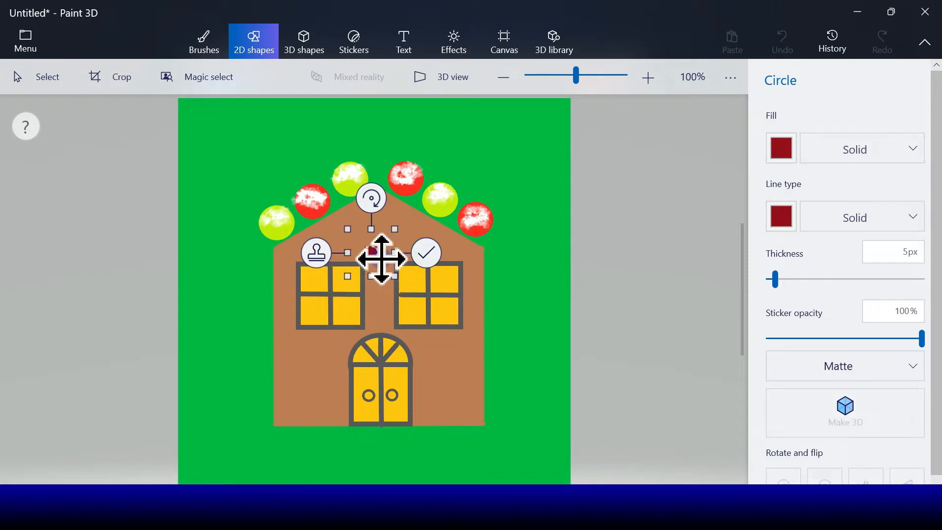
{"action": "left_click", "coordinate": [316, 254]}
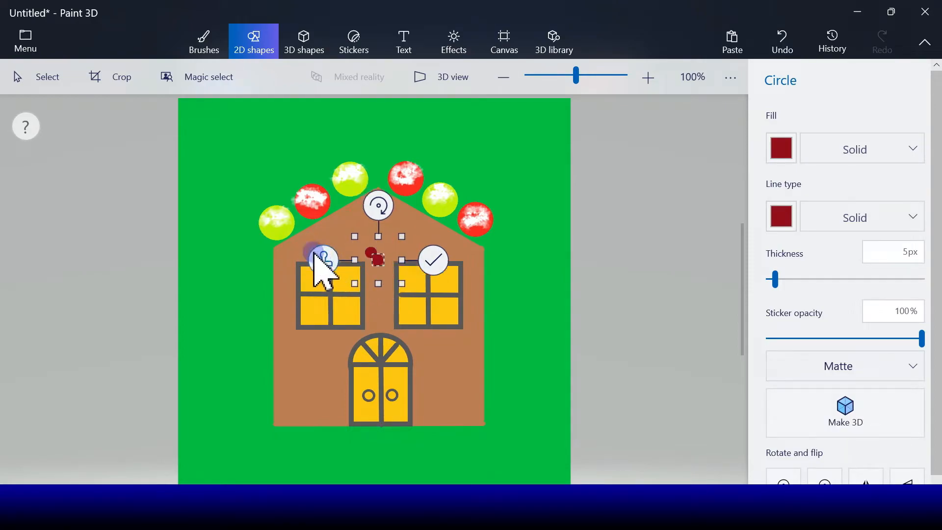
{"action": "left_click_drag", "start_coordinate": [380, 263], "coordinate": [385, 265]}
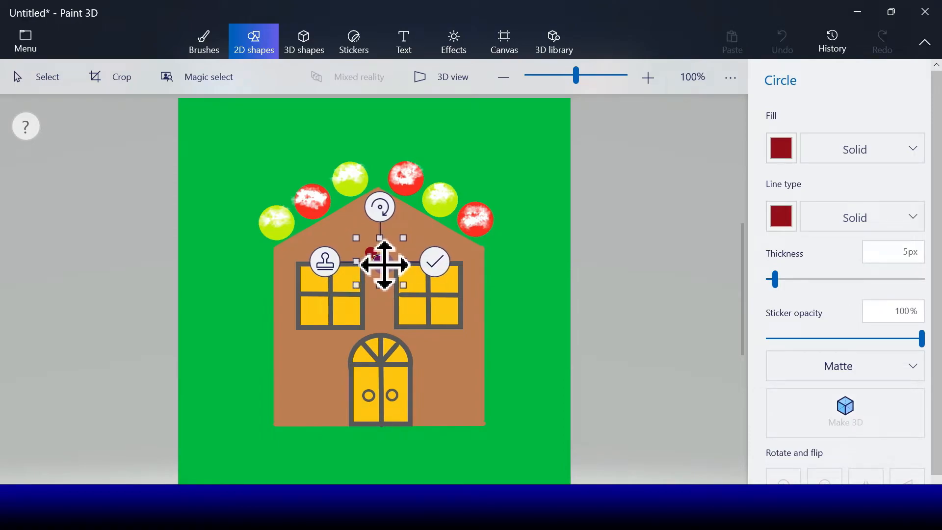
{"action": "left_click_drag", "start_coordinate": [385, 264], "coordinate": [387, 252]}
{"action": "left_click", "coordinate": [326, 263]}
{"action": "left_click", "coordinate": [425, 254]}
{"action": "left_click", "coordinate": [775, 143]}
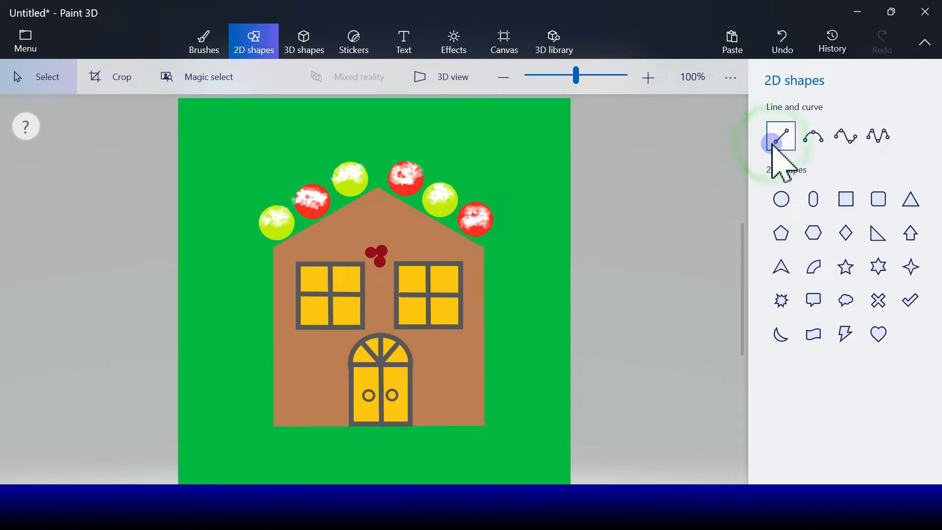
{"action": "left_click", "coordinate": [351, 241]}
{"action": "left_click", "coordinate": [781, 43]}
{"action": "left_click", "coordinate": [813, 135]}
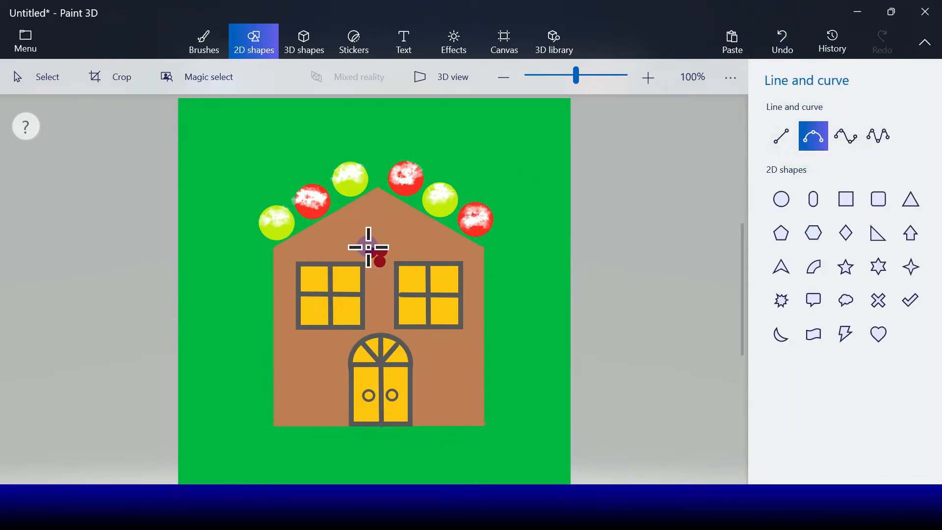
{"action": "left_click", "coordinate": [350, 241]}
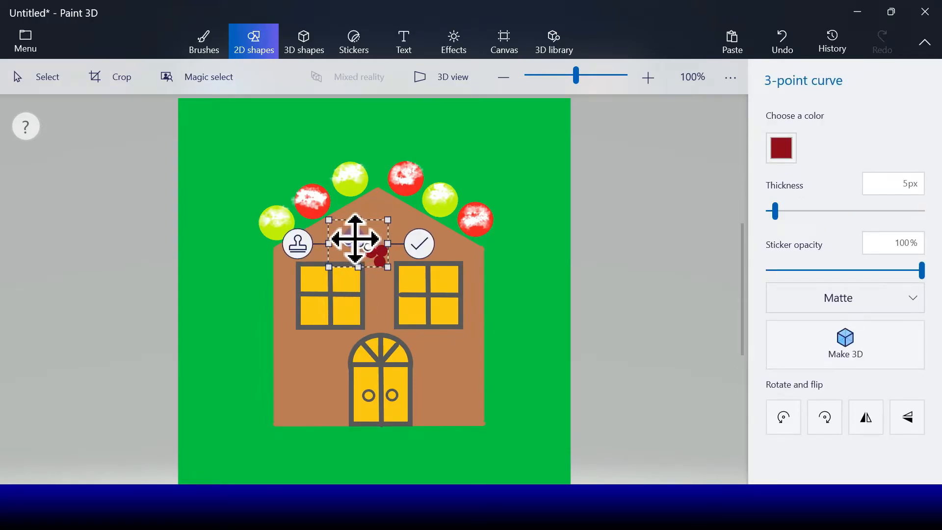
{"action": "left_click", "coordinate": [415, 246]}
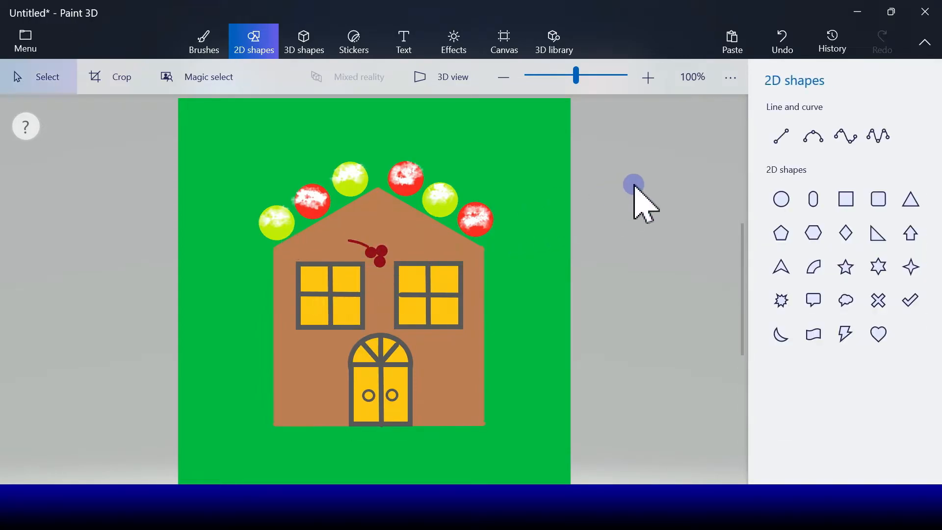
{"action": "left_click", "coordinate": [782, 40]}
- Draw a 5px lime 3-point curve from the upper left down to the berries as the left holly leaf's lower edge
{"action": "left_click", "coordinate": [814, 135]}
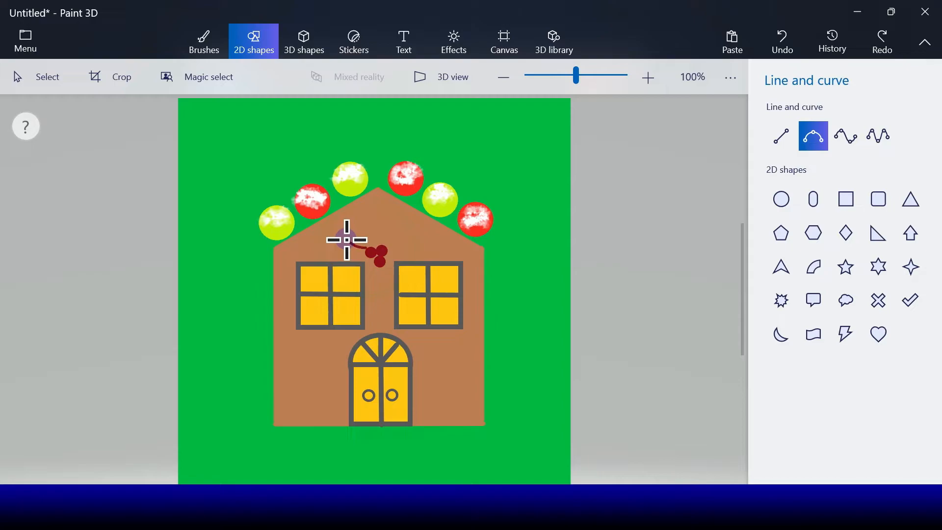
{"action": "left_click_drag", "start_coordinate": [347, 240], "coordinate": [343, 239]}
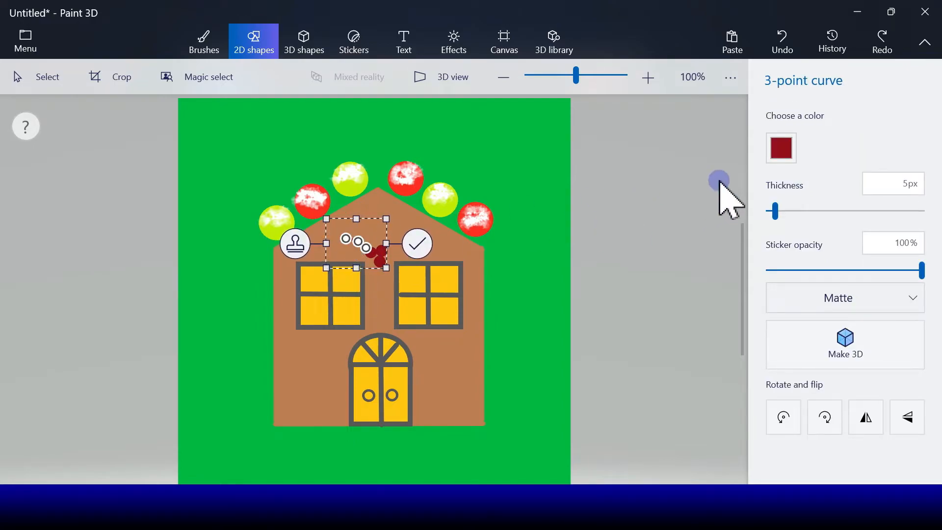
{"action": "left_click", "coordinate": [785, 154]}
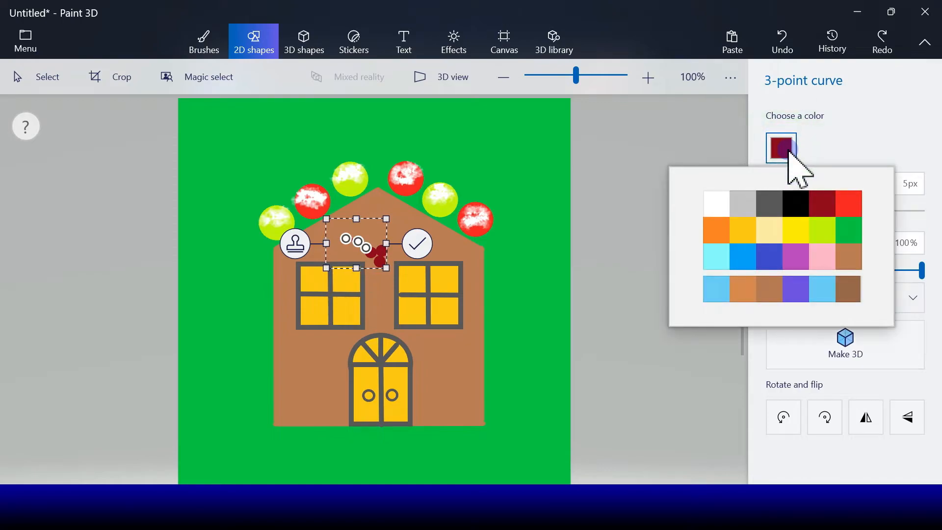
{"action": "left_click", "coordinate": [822, 231]}
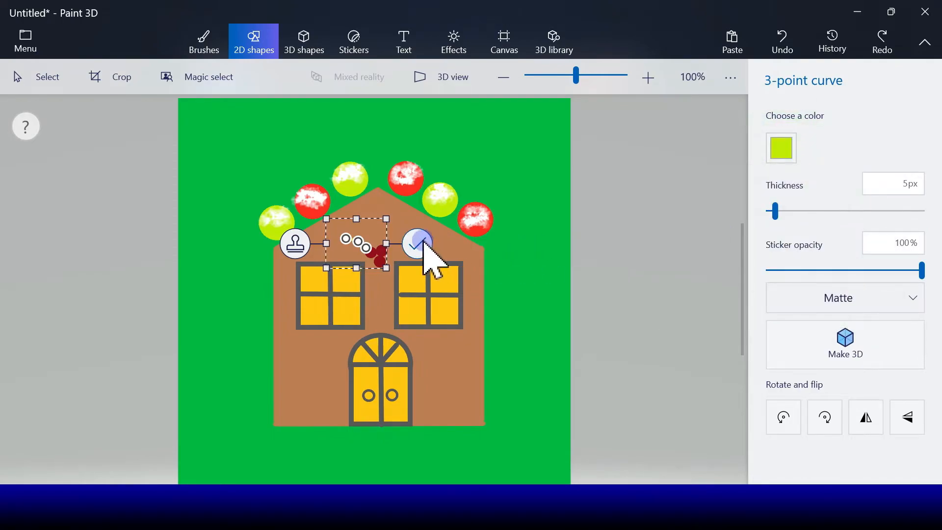
{"action": "left_click", "coordinate": [418, 242]}
- Complete the left holly leaf's outline with three more lime 3-point curves for its right, left and top edges
{"action": "left_click", "coordinate": [814, 140]}
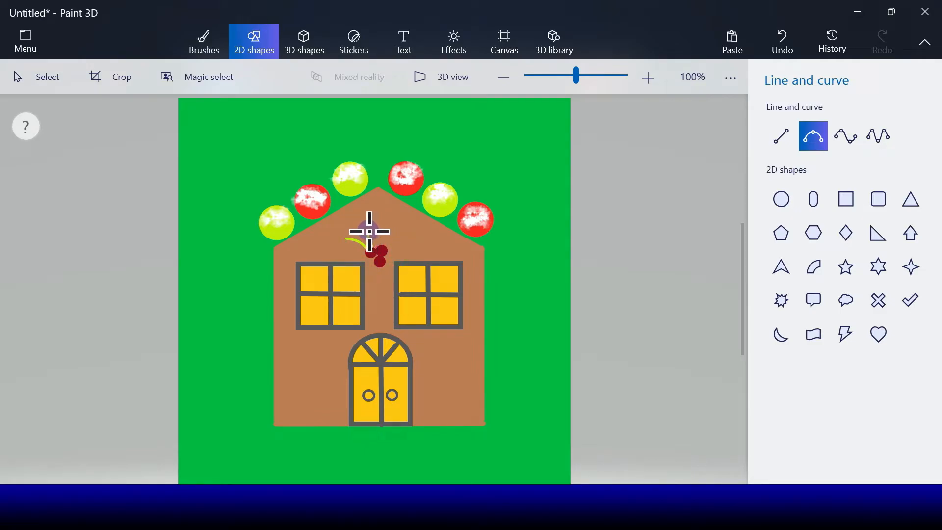
{"action": "left_click_drag", "start_coordinate": [369, 231], "coordinate": [370, 247]}
{"action": "left_click", "coordinate": [422, 237]}
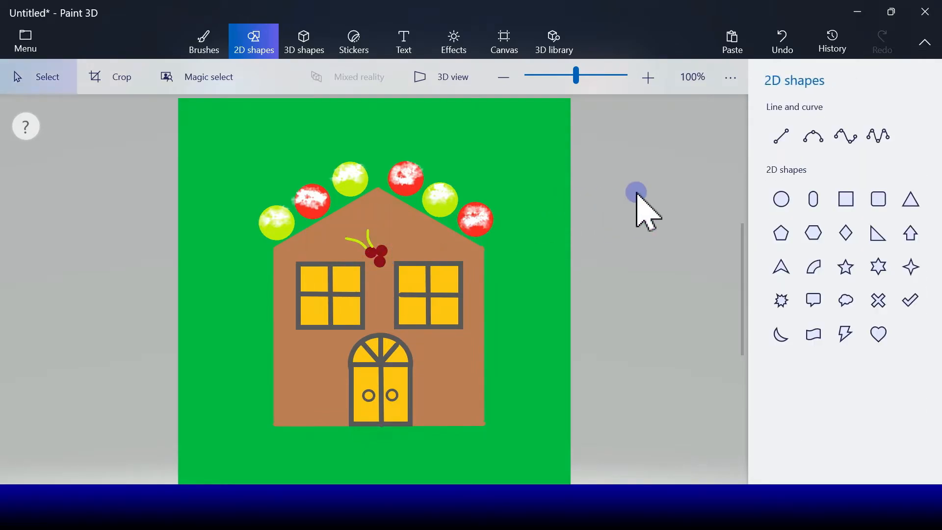
{"action": "left_click", "coordinate": [813, 135]}
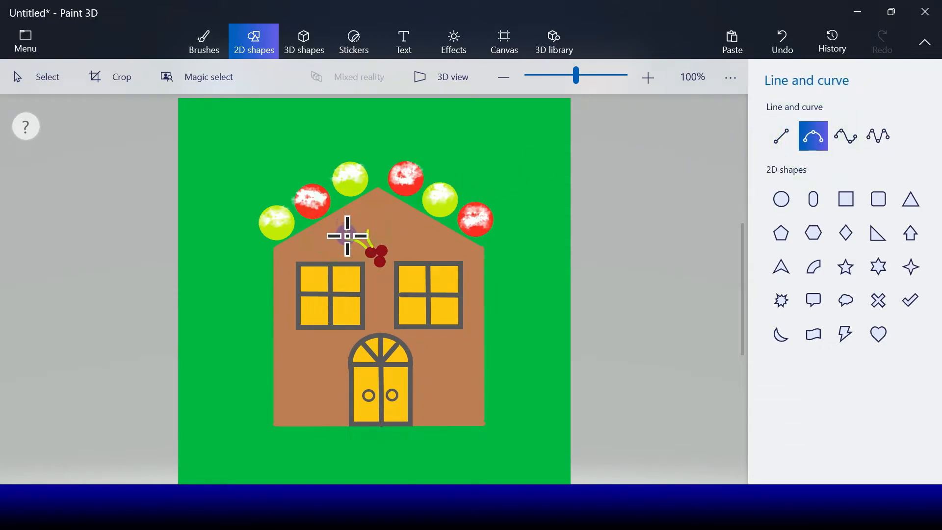
{"action": "left_click_drag", "start_coordinate": [348, 240], "coordinate": [365, 245]}
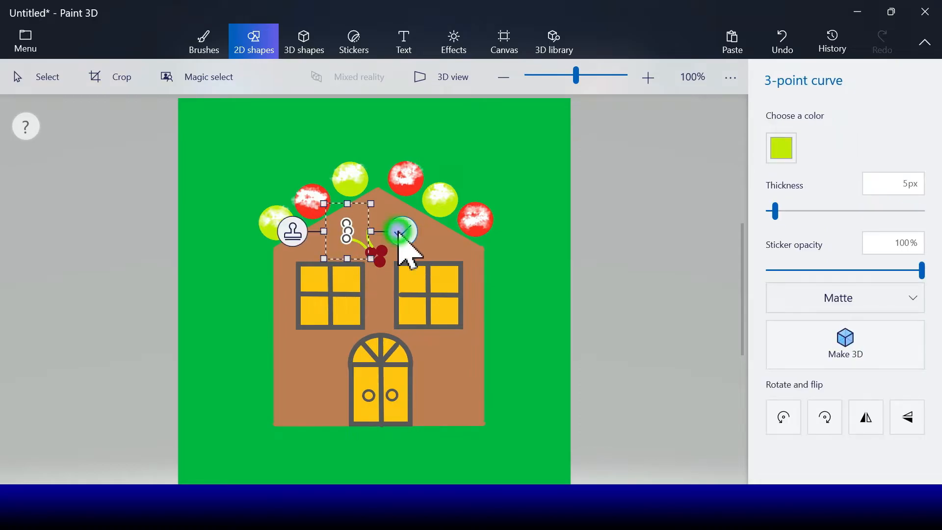
{"action": "left_click", "coordinate": [399, 229]}
{"action": "left_click", "coordinate": [813, 135]}
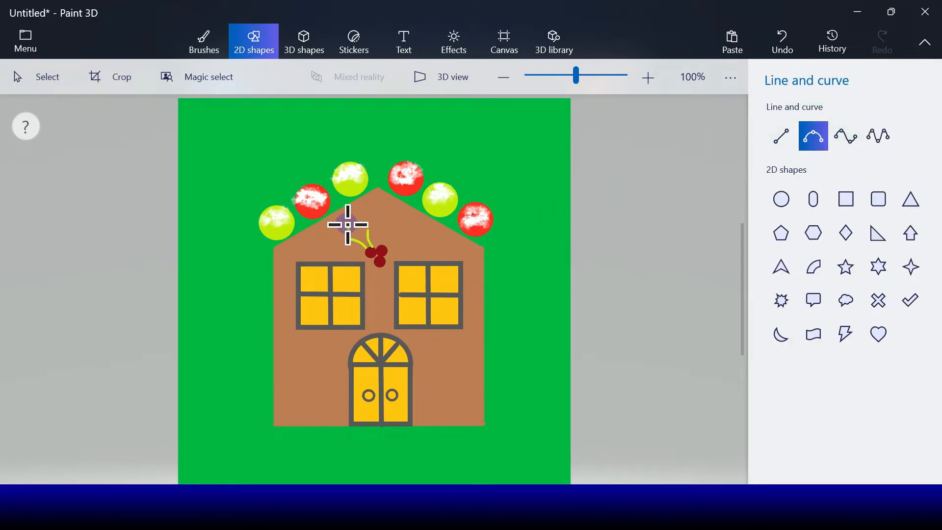
{"action": "left_click_drag", "start_coordinate": [369, 232], "coordinate": [360, 227]}
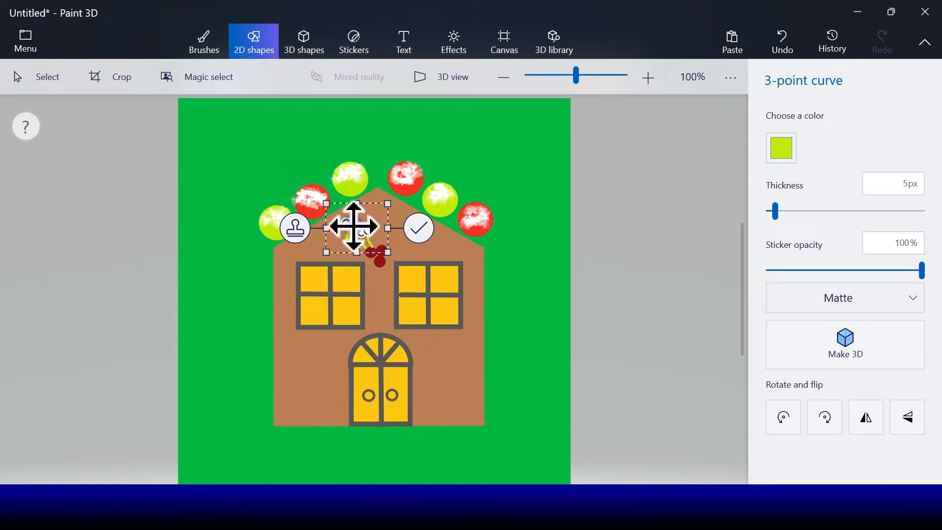
{"action": "left_click", "coordinate": [416, 230]}
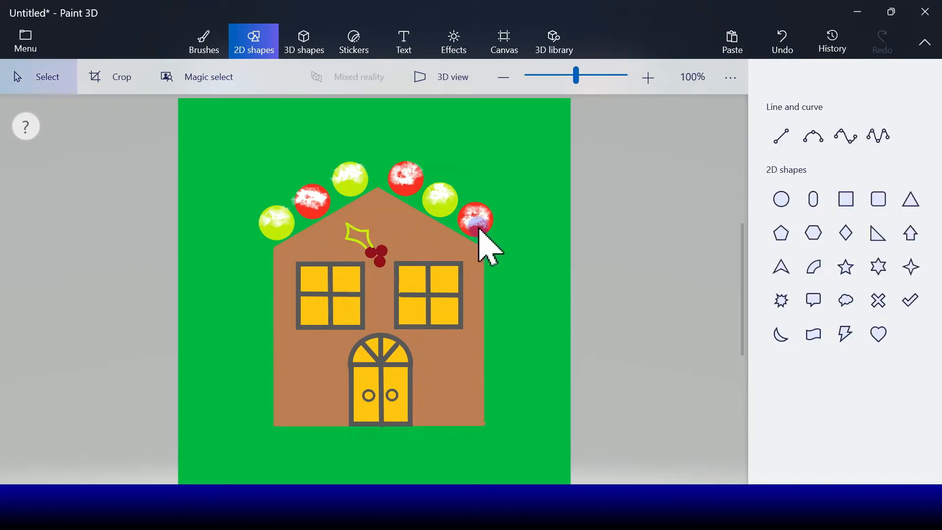
- Draw two 5px lime 3-point curves from the berries outward as the right holly leaf's upper edge and top-right edge
{"action": "left_click", "coordinate": [810, 139]}
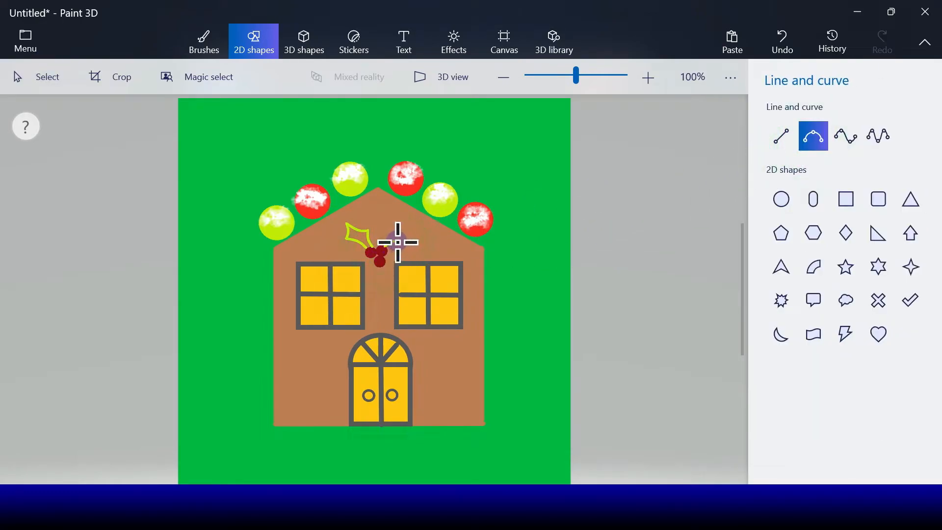
{"action": "left_click_drag", "start_coordinate": [409, 237], "coordinate": [395, 239]}
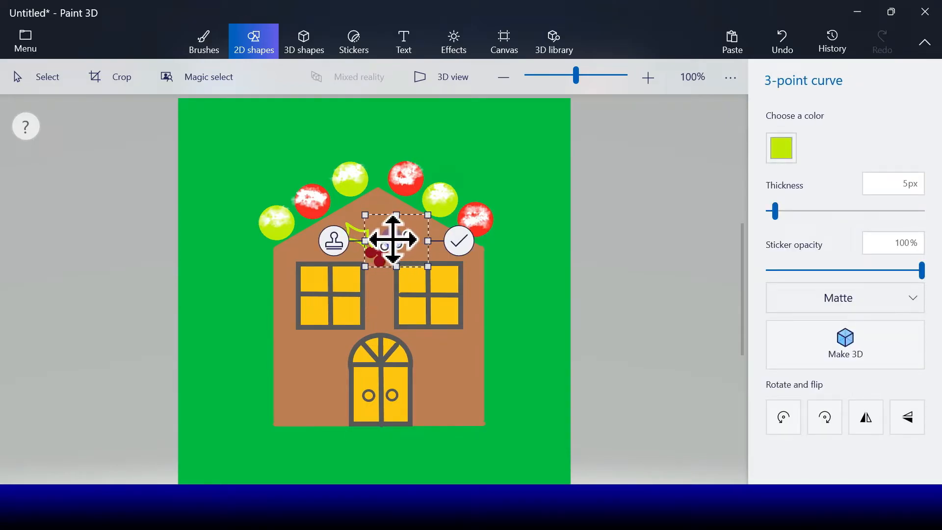
{"action": "left_click", "coordinate": [456, 242]}
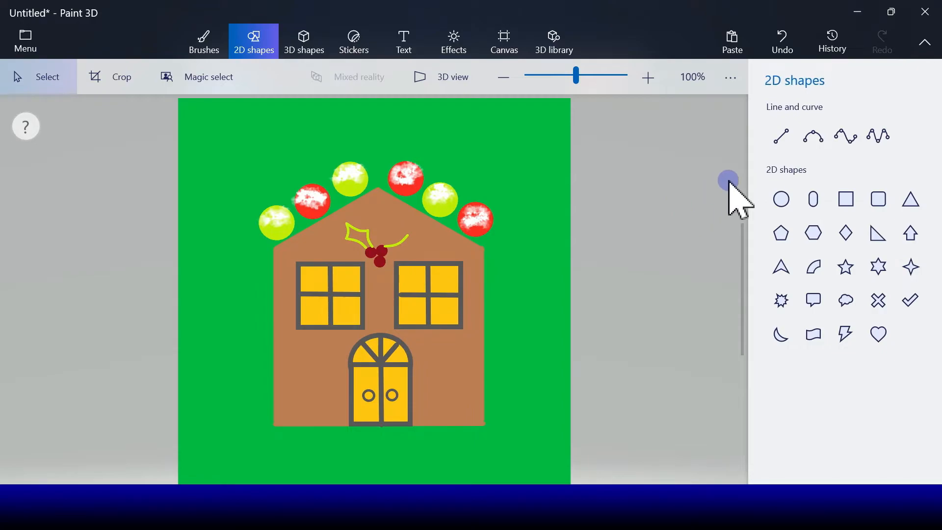
{"action": "left_click", "coordinate": [813, 137]}
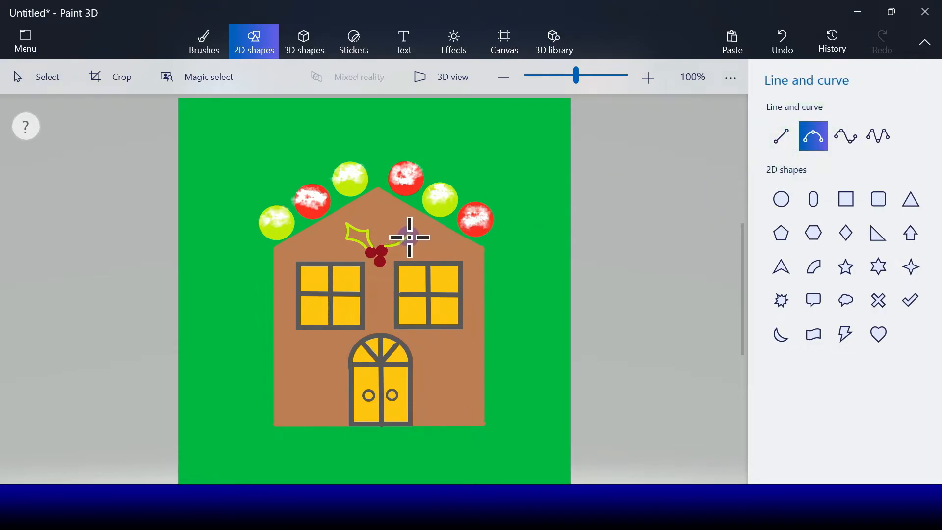
{"action": "left_click_drag", "start_coordinate": [426, 242], "coordinate": [396, 239]}
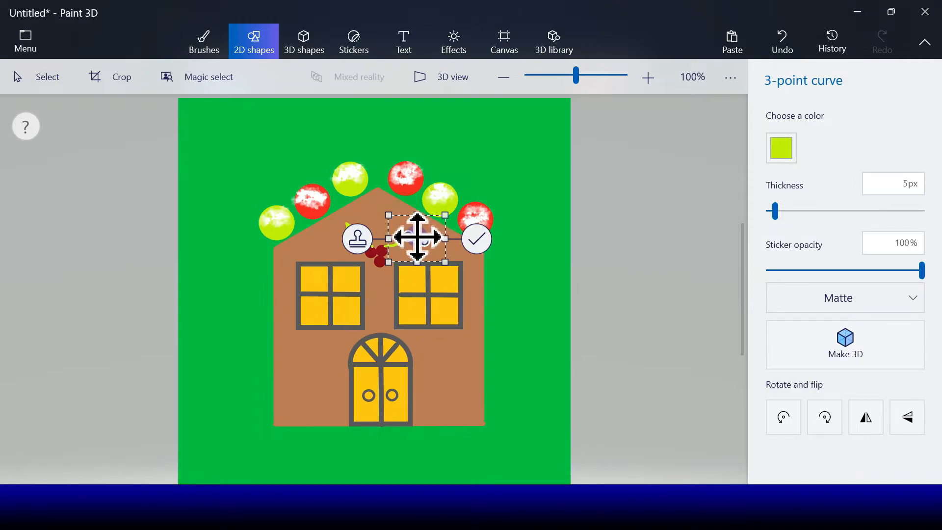
{"action": "left_click", "coordinate": [476, 239]}
- Close the right holly leaf's outline with two more lime 3-point curves for its lower edge and outer end
{"action": "left_click", "coordinate": [806, 138]}
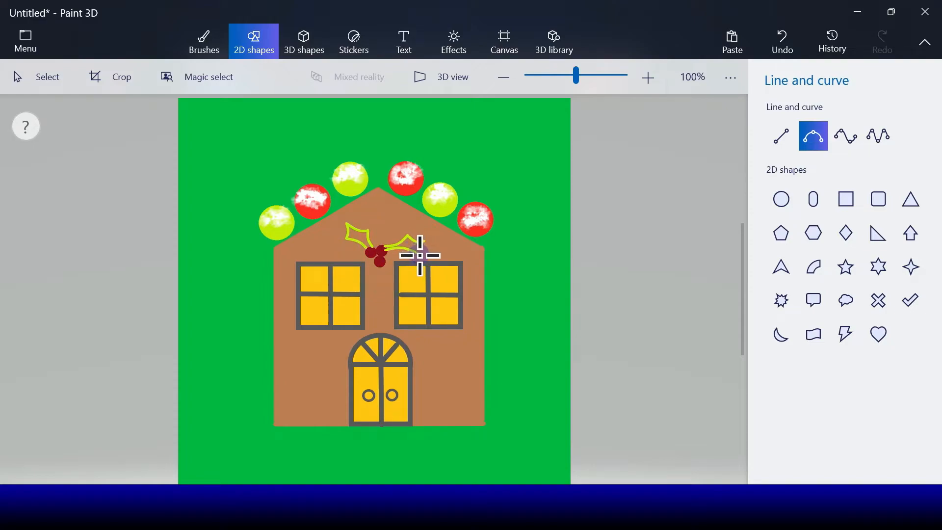
{"action": "mouse_move", "coordinate": [420, 255]}
{"action": "left_mouse_down"}
{"action": "mouse_move", "coordinate": [384, 247]}
{"action": "mouse_move", "coordinate": [410, 262]}
{"action": "left_mouse_up"}
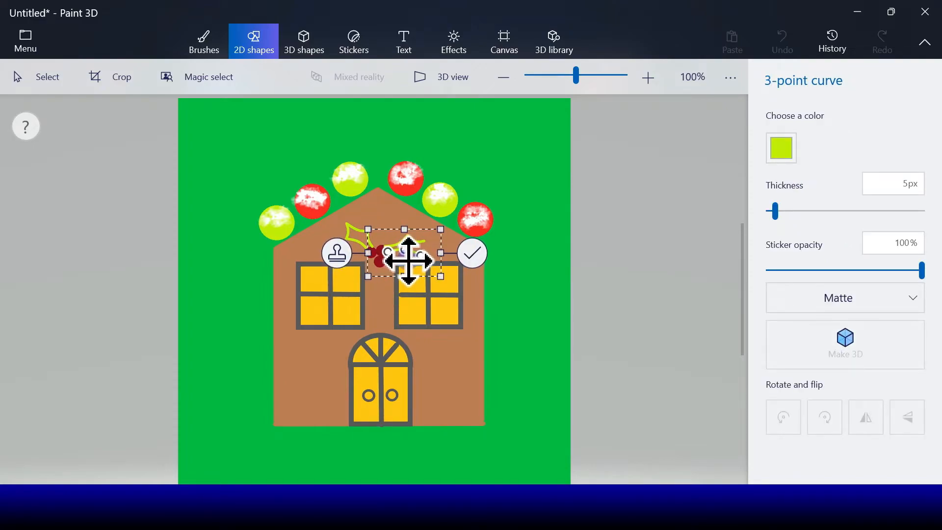
{"action": "left_click", "coordinate": [466, 253]}
{"action": "left_click", "coordinate": [807, 146]}
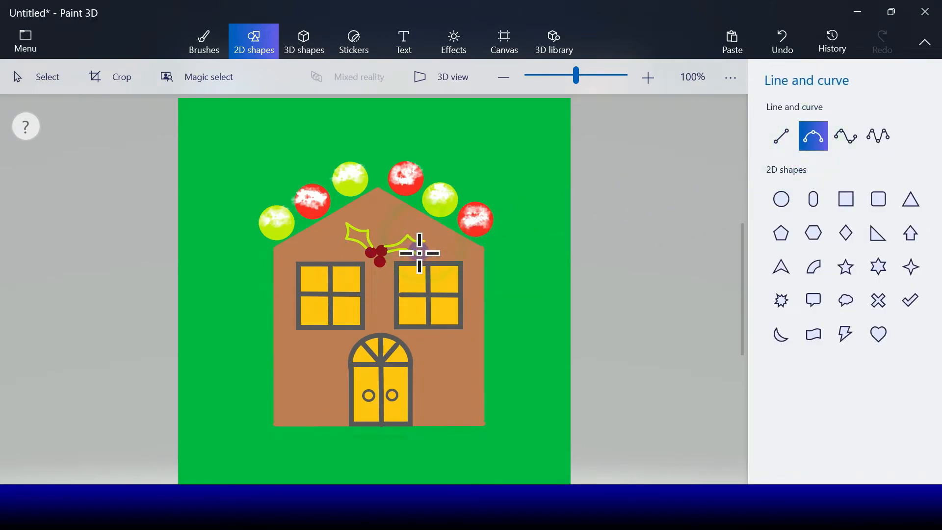
{"action": "left_click_drag", "start_coordinate": [423, 256], "coordinate": [422, 241]}
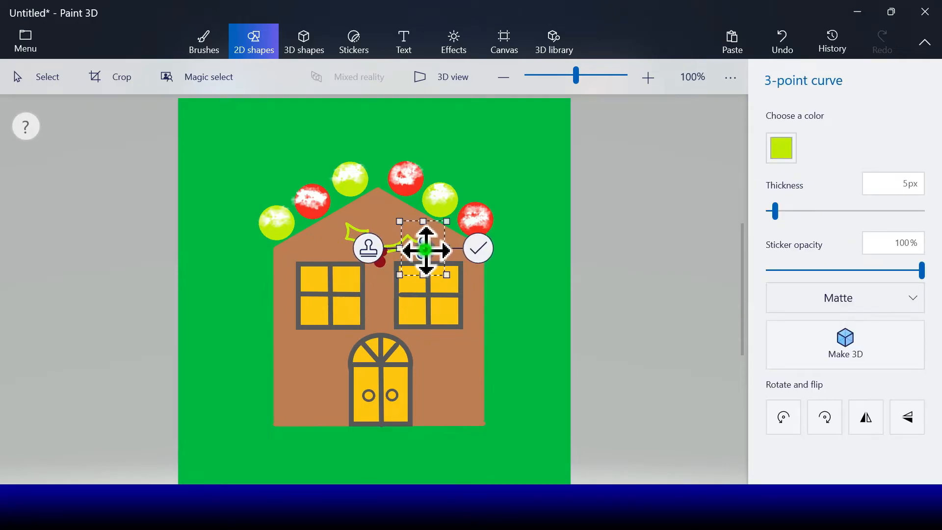
{"action": "left_click", "coordinate": [477, 248]}
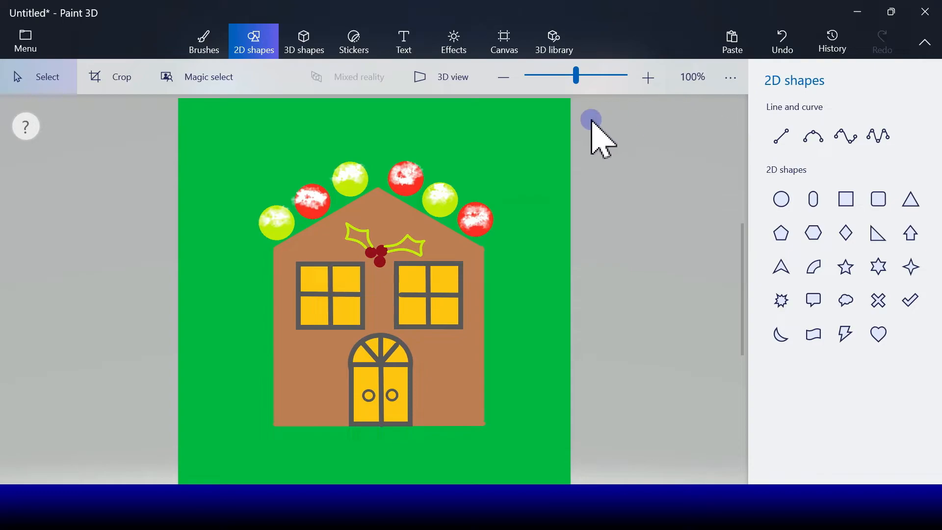
- Fill the insides of both holly leaves with lime
{"action": "left_click", "coordinate": [205, 49]}
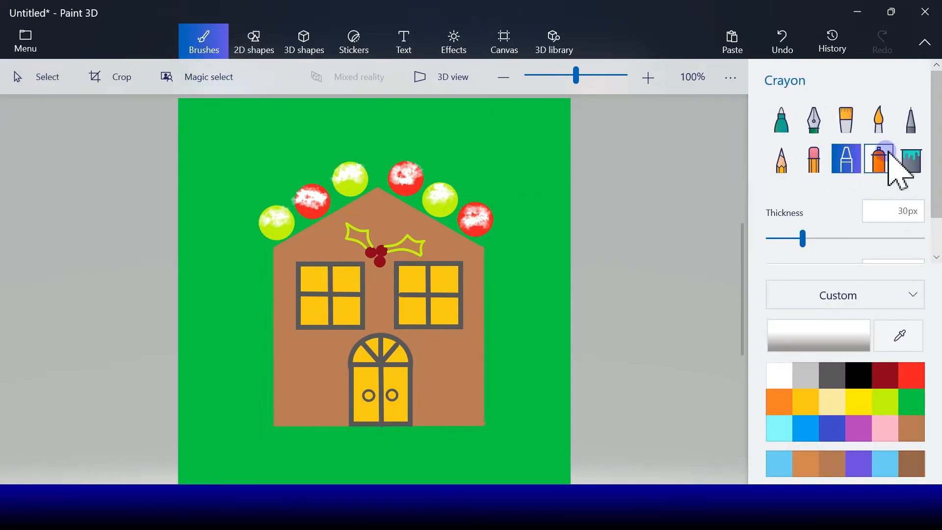
{"action": "left_click", "coordinate": [911, 159]}
{"action": "left_click", "coordinate": [886, 403]}
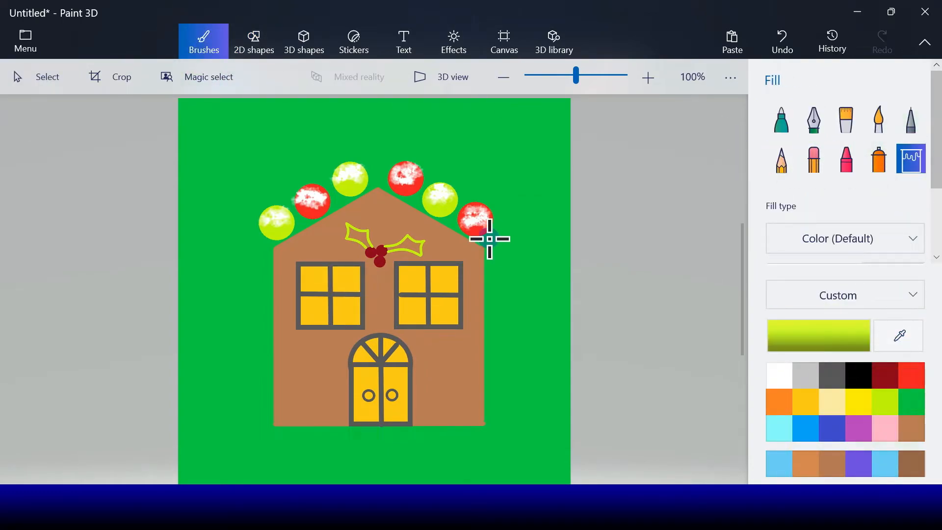
{"action": "left_click", "coordinate": [360, 236]}
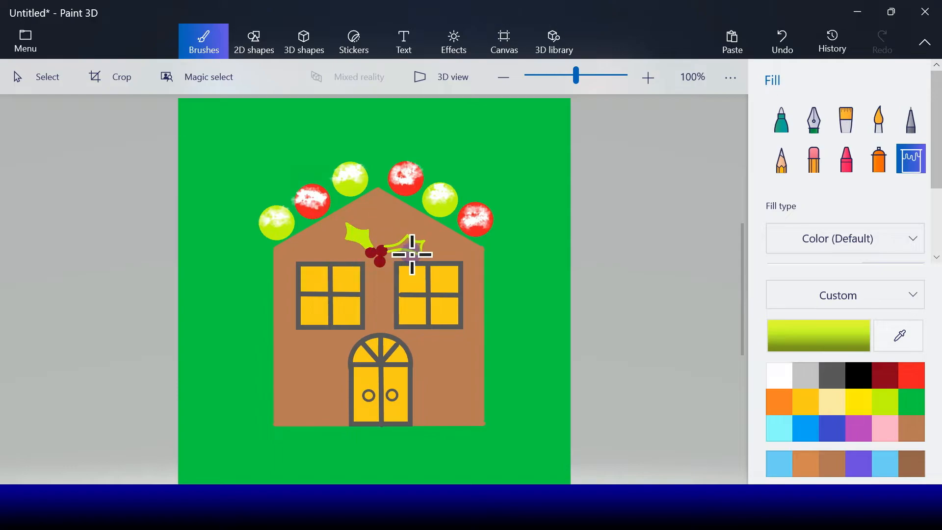
{"action": "left_click", "coordinate": [411, 245]}
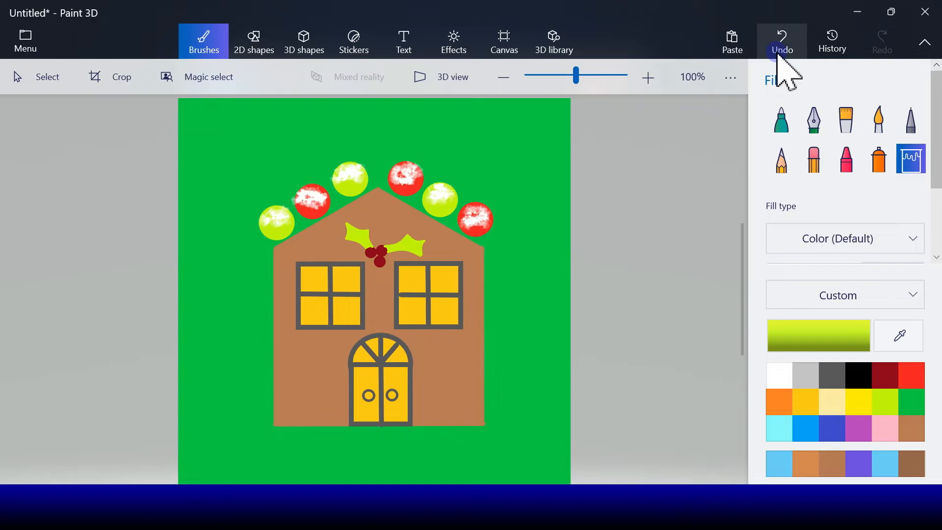
- Draw a 5px white 3-point curve along the middle of the left holly leaf as its vein
{"action": "left_click", "coordinate": [267, 51]}
{"action": "left_click", "coordinate": [812, 138]}
{"action": "left_click", "coordinate": [211, 35]}
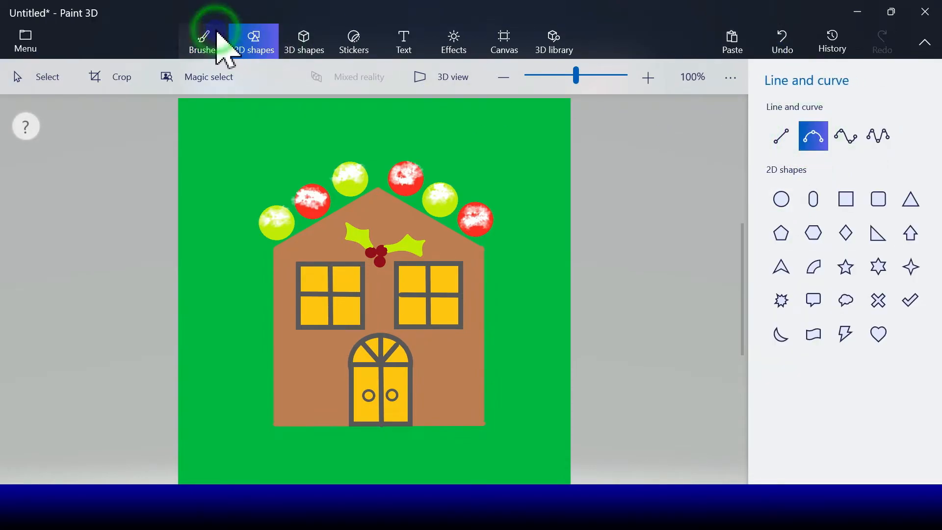
{"action": "left_click", "coordinate": [779, 376]}
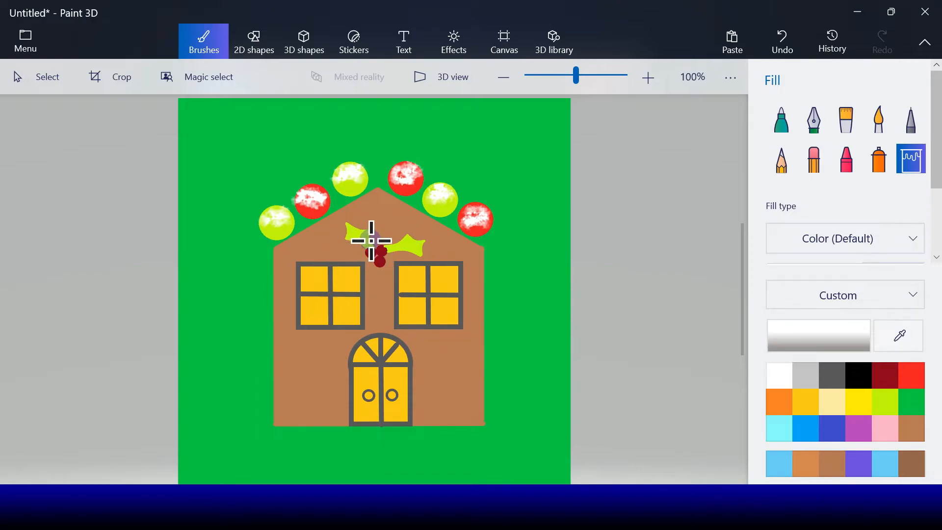
{"action": "left_click", "coordinate": [250, 42]}
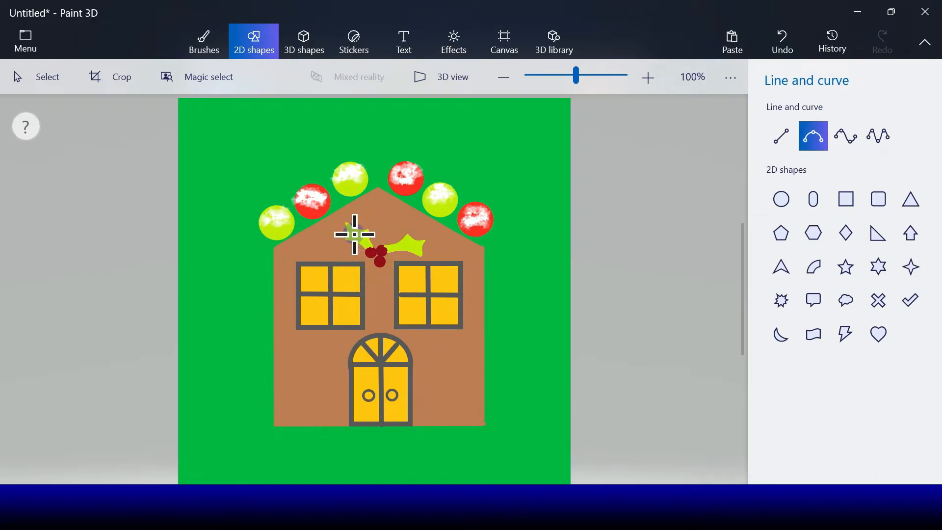
{"action": "left_click_drag", "start_coordinate": [355, 234], "coordinate": [367, 247]}
{"action": "left_click", "coordinate": [795, 145]}
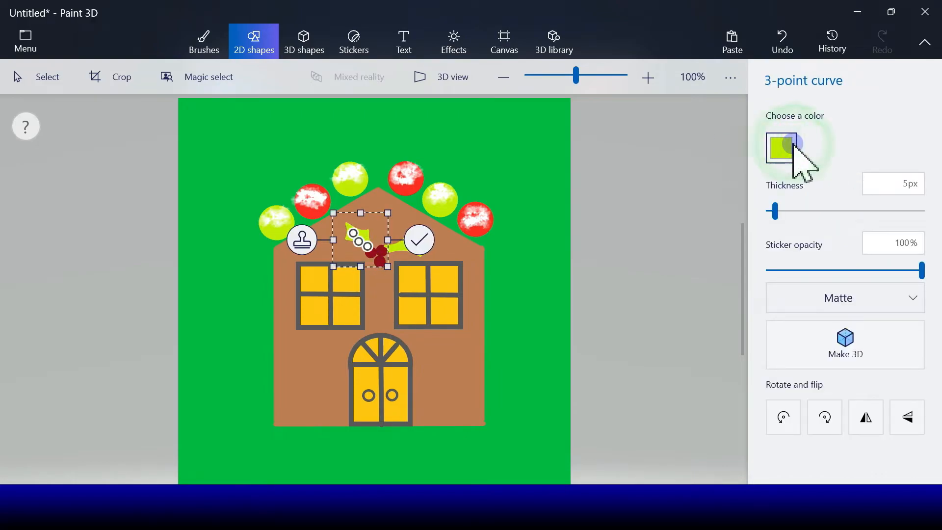
{"action": "left_click", "coordinate": [717, 207]}
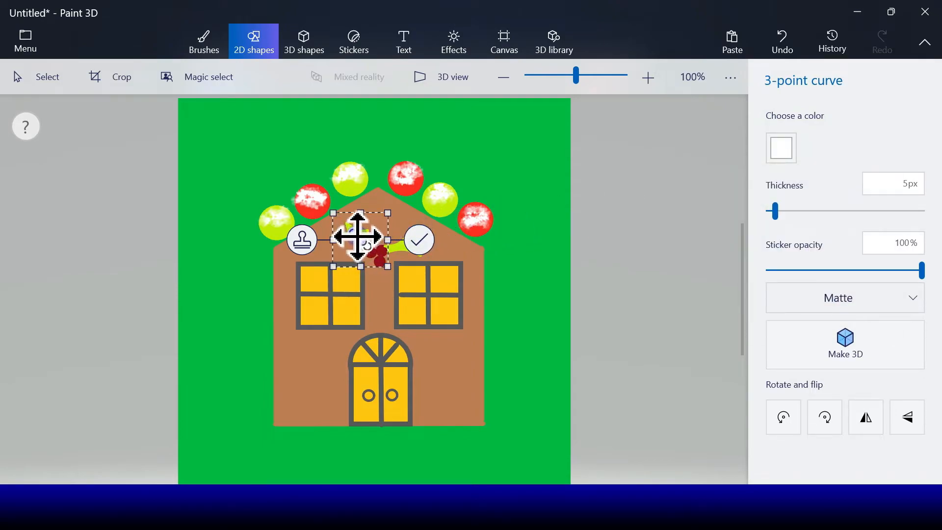
{"action": "left_click", "coordinate": [419, 243]}
{"action": "left_click", "coordinate": [717, 169]}
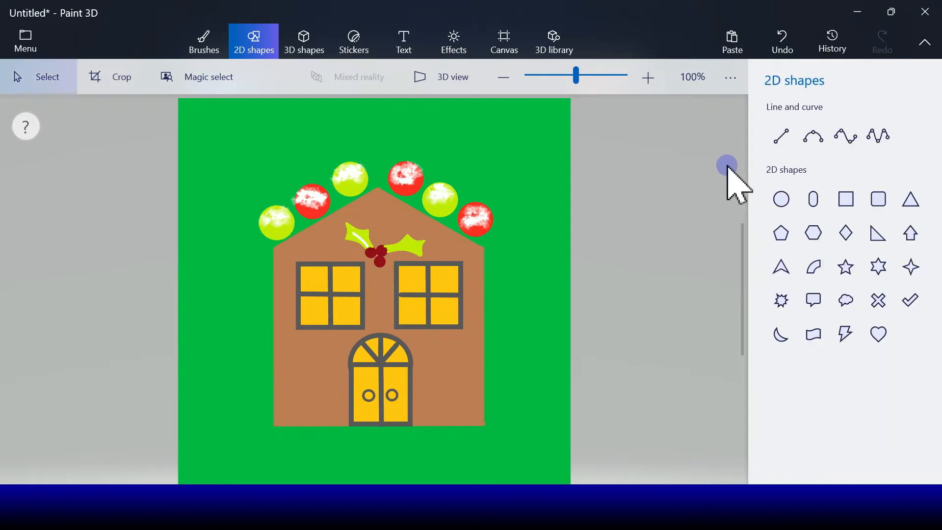
- Draw a matching white 3-point curve along the middle of the right holly leaf
{"action": "left_click", "coordinate": [813, 136]}
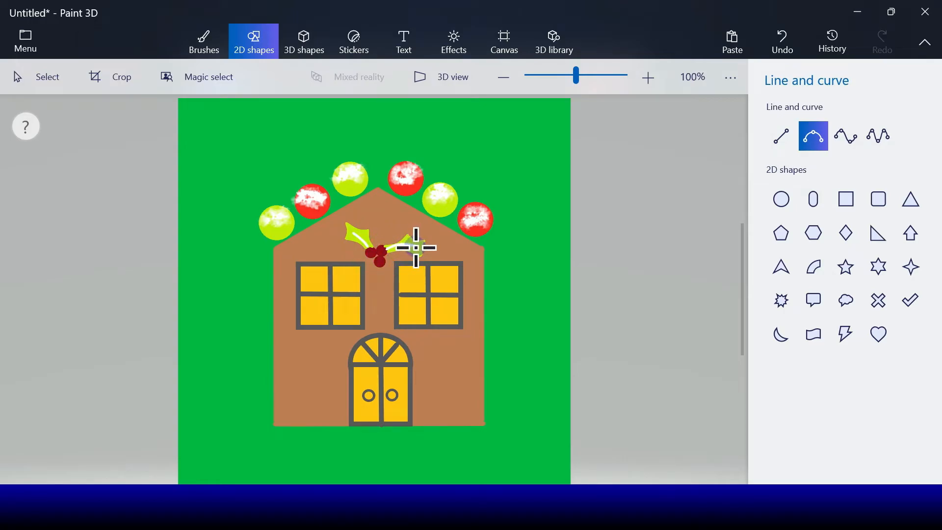
{"action": "left_click_drag", "start_coordinate": [416, 248], "coordinate": [420, 241]}
{"action": "left_click", "coordinate": [470, 255]}
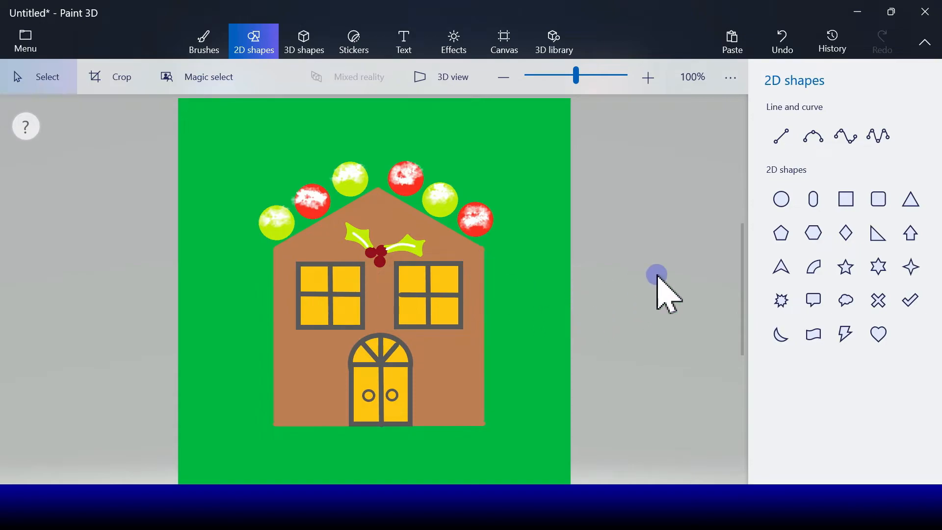
- Set up a white crayon brush with 60px thickness and 27% opacity
{"action": "left_click", "coordinate": [186, 45]}
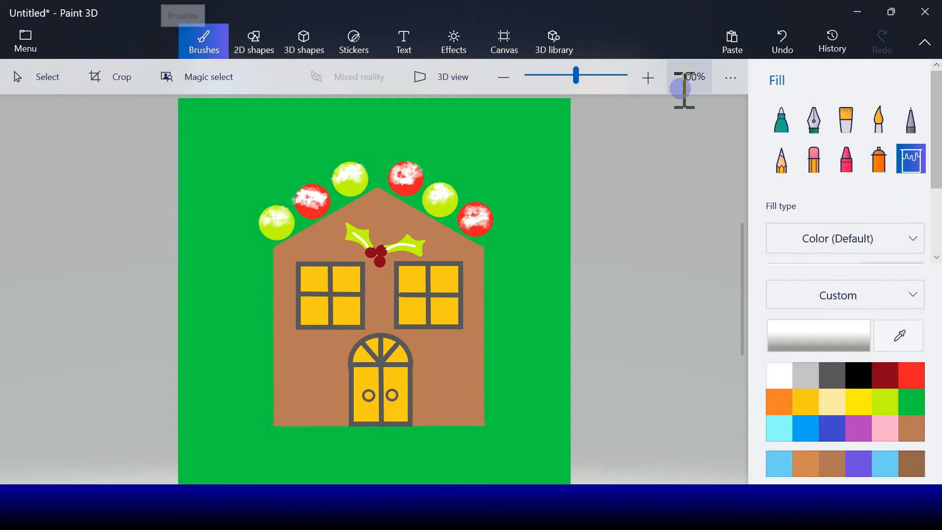
{"action": "left_click", "coordinate": [857, 168]}
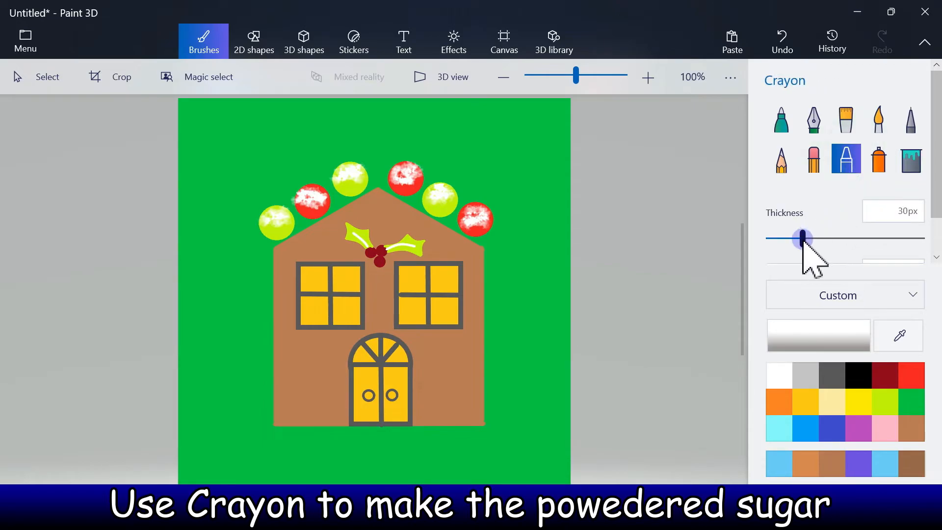
{"action": "scroll", "coordinate": [805, 245], "scroll_direction": "down", "scroll_amount": 2}
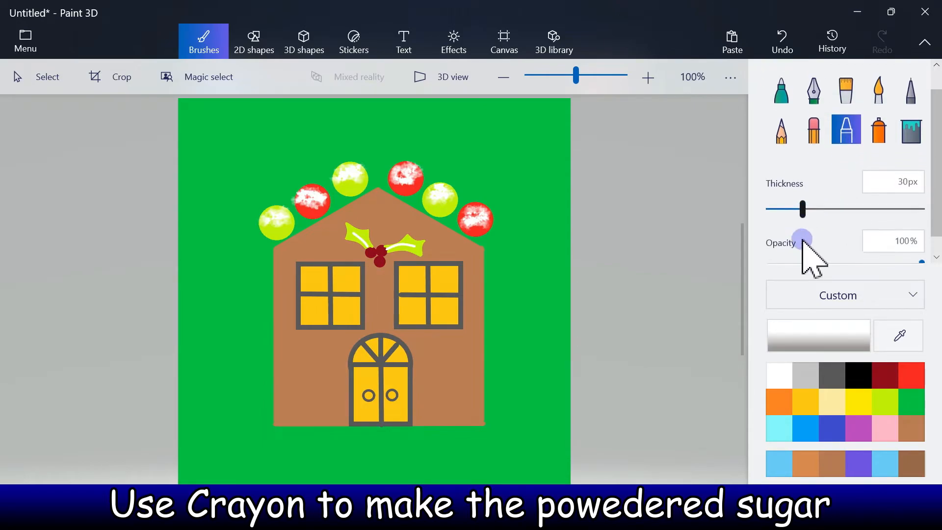
{"action": "left_click_drag", "start_coordinate": [921, 250], "coordinate": [810, 251]}
{"action": "left_click_drag", "start_coordinate": [809, 195], "coordinate": [853, 198]}
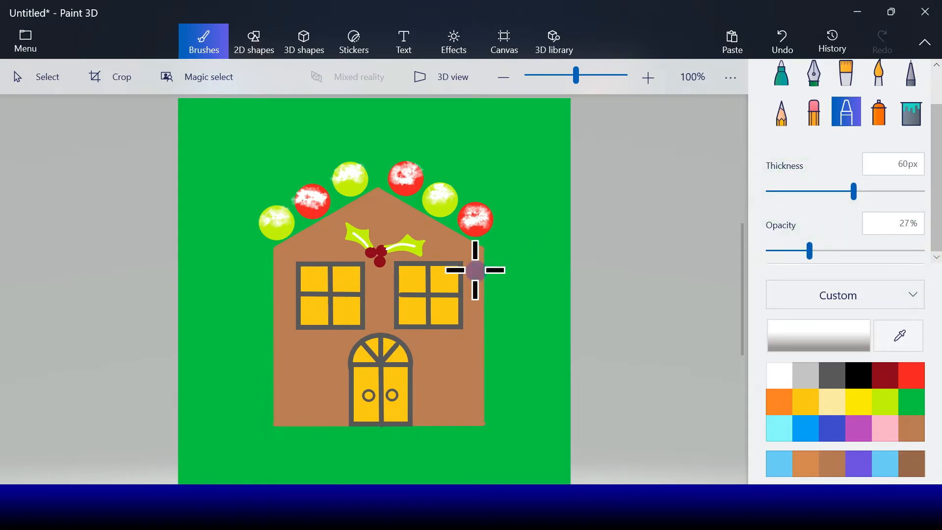
- Paint translucent white powdered-sugar patches on the brown walls around the door, between and beside the windows, and under the roof edges
{"action": "mouse_move", "coordinate": [459, 359]}
{"action": "left_mouse_down"}
{"action": "mouse_move", "coordinate": [421, 357]}
{"action": "mouse_move", "coordinate": [466, 350]}
{"action": "mouse_move", "coordinate": [464, 358]}
{"action": "left_mouse_up"}
{"action": "mouse_move", "coordinate": [435, 390]}
{"action": "left_mouse_down"}
{"action": "mouse_move", "coordinate": [456, 395]}
{"action": "mouse_move", "coordinate": [427, 412]}
{"action": "mouse_move", "coordinate": [459, 411]}
{"action": "left_mouse_up"}
{"action": "mouse_move", "coordinate": [315, 361]}
{"action": "left_mouse_down"}
{"action": "mouse_move", "coordinate": [330, 357]}
{"action": "mouse_move", "coordinate": [280, 358]}
{"action": "mouse_move", "coordinate": [326, 378]}
{"action": "mouse_move", "coordinate": [311, 426]}
{"action": "mouse_move", "coordinate": [322, 405]}
{"action": "left_mouse_up"}
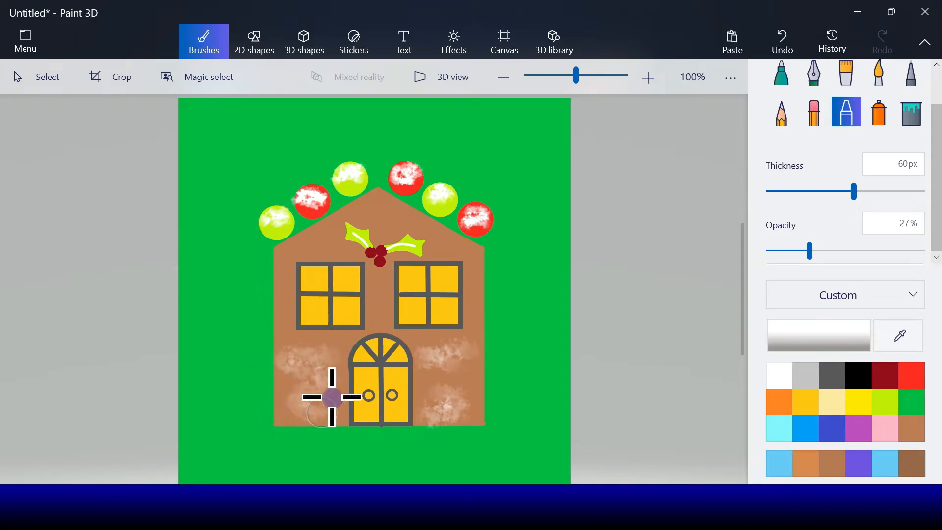
{"action": "left_click_drag", "start_coordinate": [378, 273], "coordinate": [378, 318]}
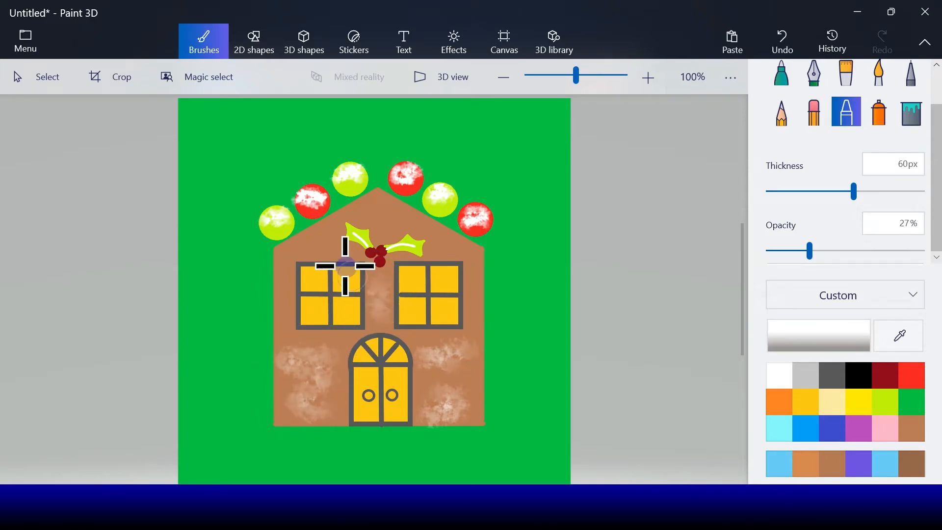
{"action": "mouse_move", "coordinate": [336, 252]}
{"action": "left_mouse_down"}
{"action": "mouse_move", "coordinate": [309, 246]}
{"action": "mouse_move", "coordinate": [326, 236]}
{"action": "left_mouse_up"}
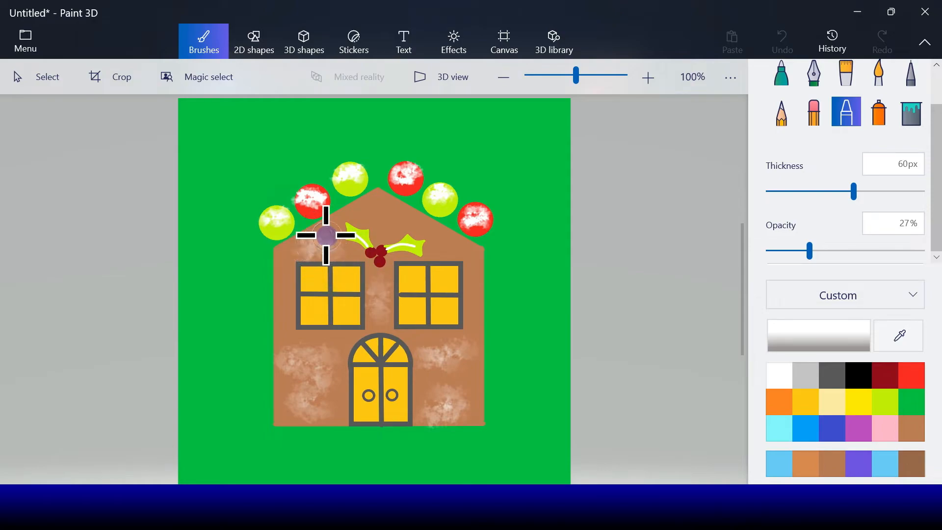
{"action": "left_click_drag", "start_coordinate": [377, 213], "coordinate": [472, 249]}
{"action": "left_click_drag", "start_coordinate": [279, 272], "coordinate": [283, 325]}
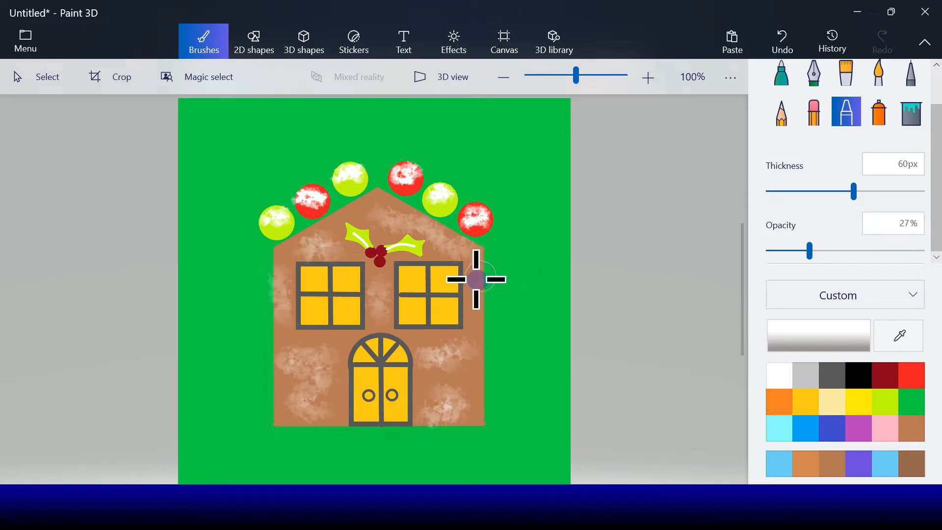
{"action": "left_click_drag", "start_coordinate": [469, 286], "coordinate": [472, 312]}
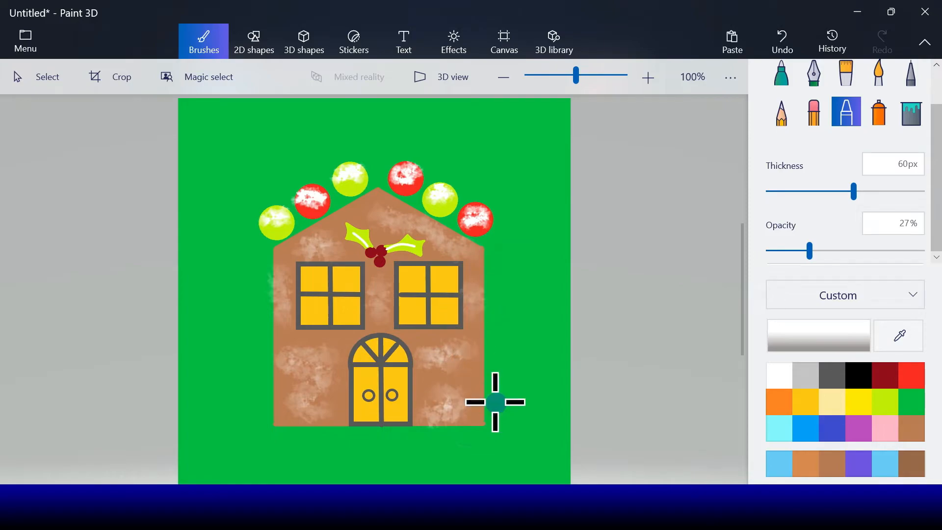
- Draw a small flat ellipse at the left wall edge beside the door, with no fill and a solid white 5px outline
{"action": "scroll", "coordinate": [784, 157], "scroll_direction": "up", "scroll_amount": 2}
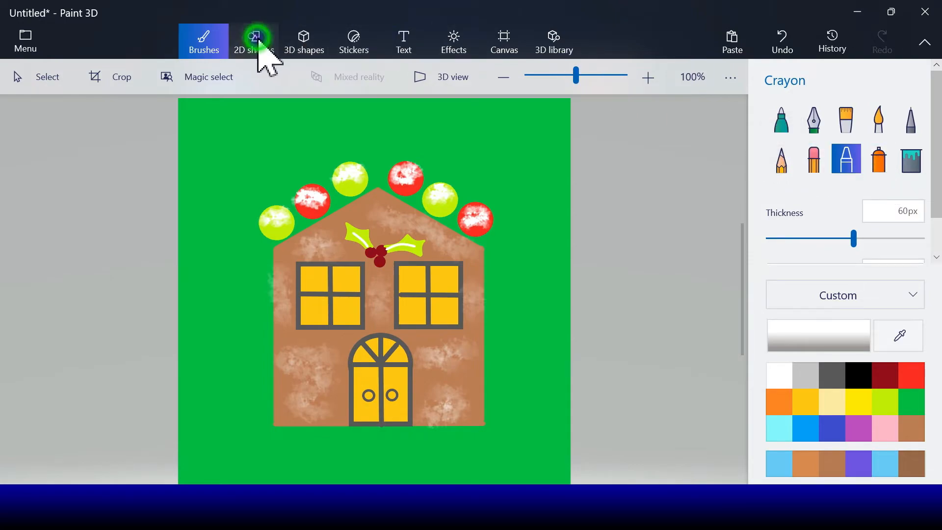
{"action": "left_click", "coordinate": [782, 200]}
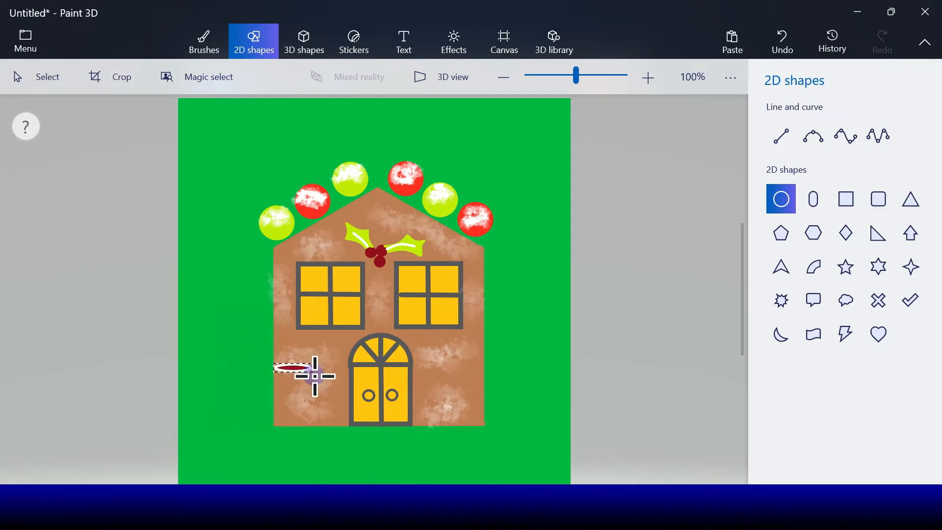
{"action": "left_click_drag", "start_coordinate": [314, 383], "coordinate": [314, 382]}
{"action": "left_click", "coordinate": [785, 153]}
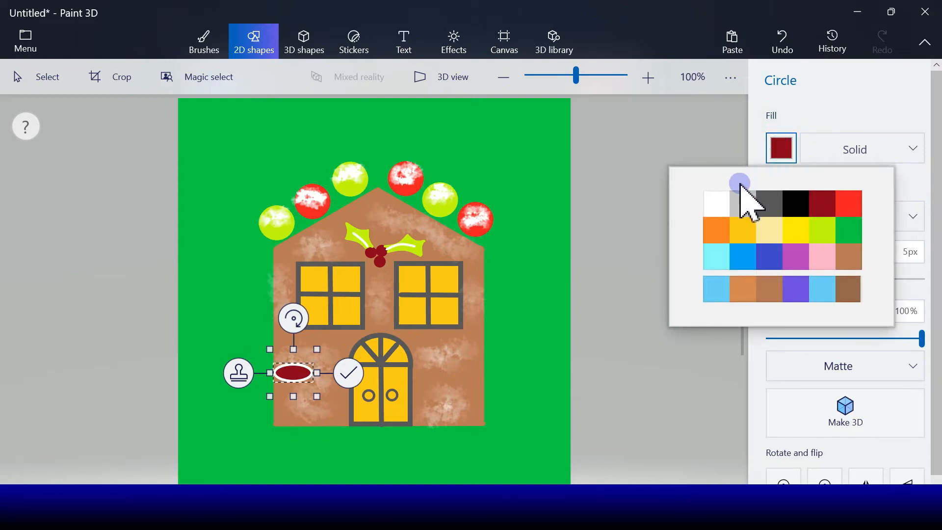
{"action": "left_click", "coordinate": [832, 151]}
{"action": "left_click", "coordinate": [830, 148]}
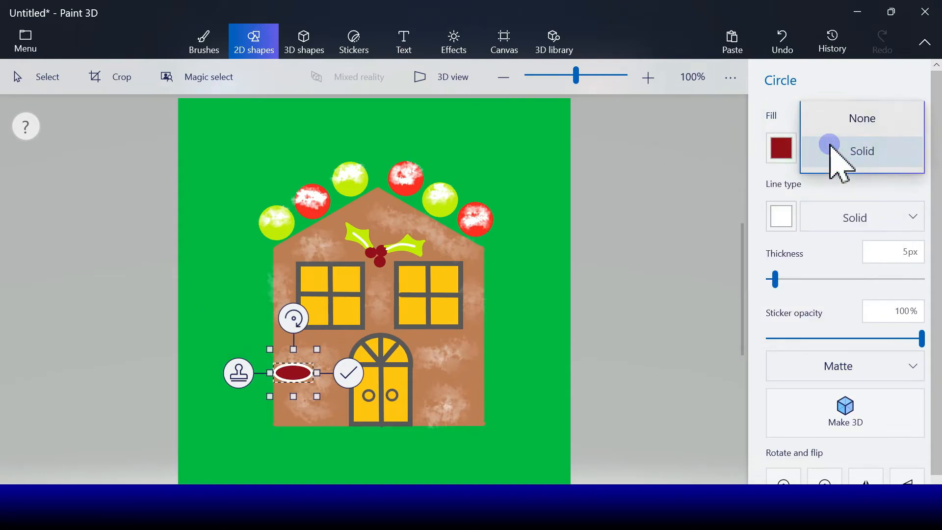
{"action": "left_click", "coordinate": [837, 122]}
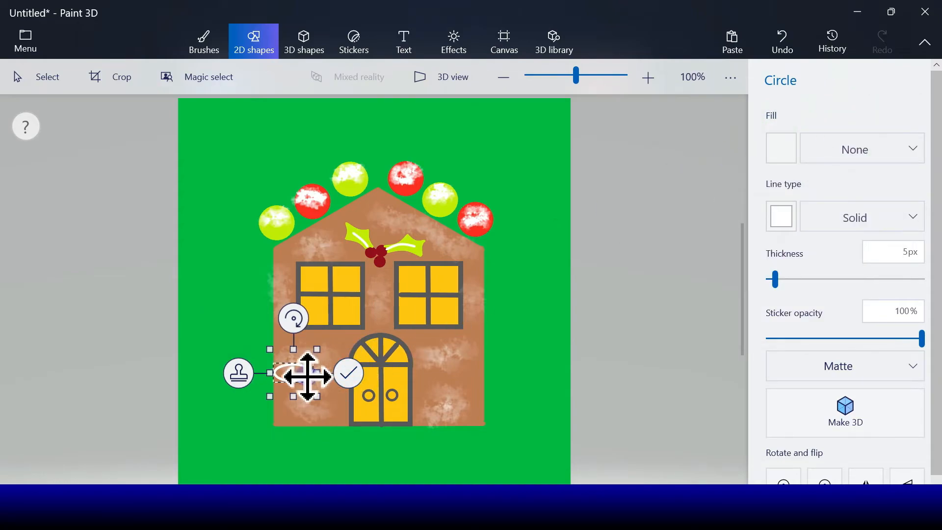
{"action": "left_click_drag", "start_coordinate": [317, 397], "coordinate": [310, 391]}
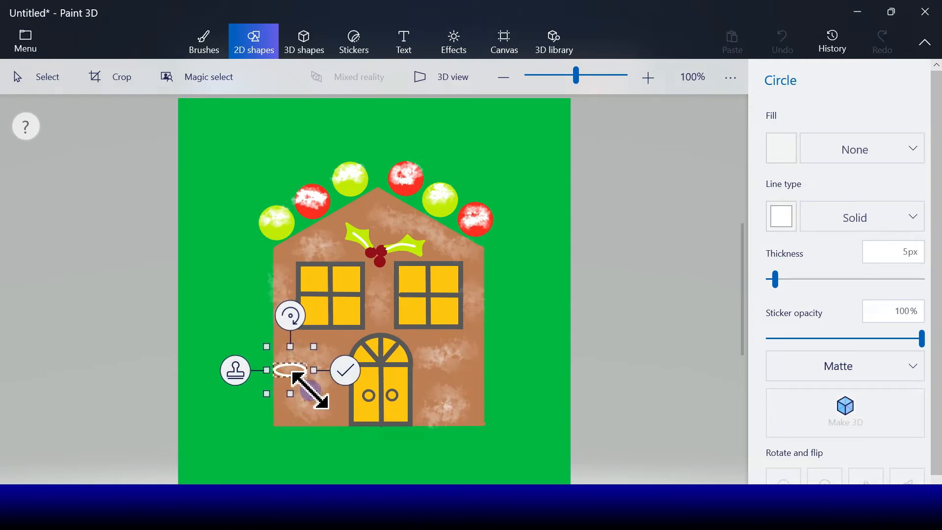
- Stamp the white ellipse and add two rotated copies above and below it, fanning out as a three-petal flower at the left wall edge
{"action": "mouse_move", "coordinate": [290, 374]}
{"action": "left_mouse_down"}
{"action": "mouse_move", "coordinate": [297, 382]}
{"action": "mouse_move", "coordinate": [285, 369]}
{"action": "left_mouse_up"}
{"action": "left_click_drag", "start_coordinate": [291, 315], "coordinate": [278, 308]}
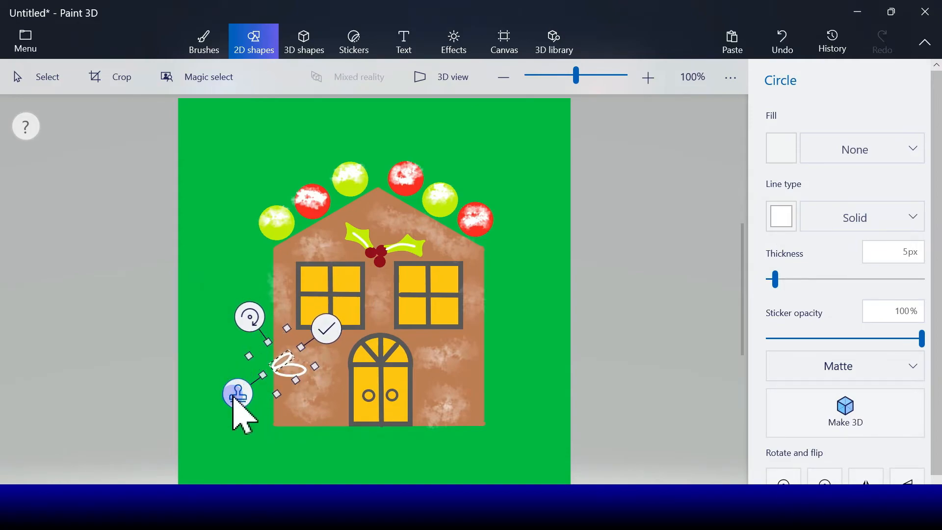
{"action": "left_click_drag", "start_coordinate": [257, 324], "coordinate": [284, 389]}
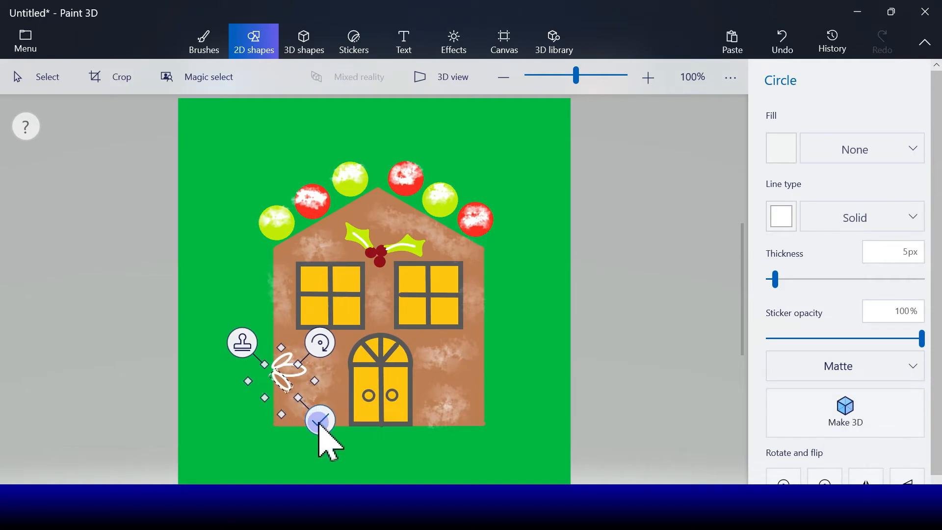
{"action": "left_click", "coordinate": [242, 343]}
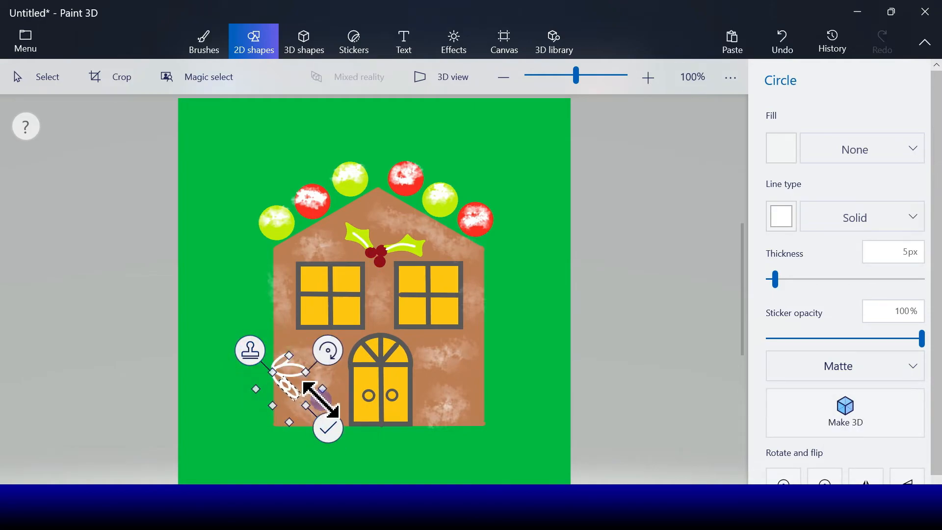
- Move the tilted petal to the right wall edge just below the right window and stamp it there as an upper petal
{"action": "left_click_drag", "start_coordinate": [294, 393], "coordinate": [485, 350]}
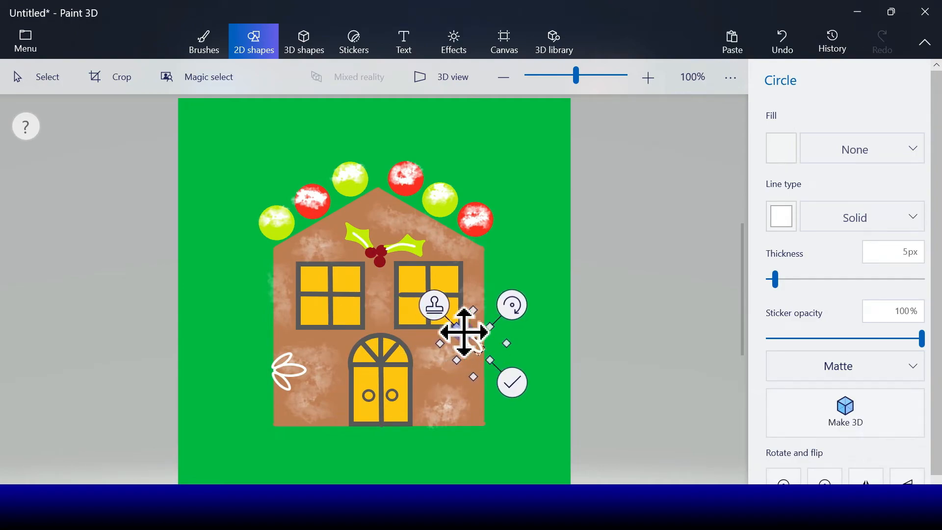
{"action": "left_click", "coordinate": [437, 307]}
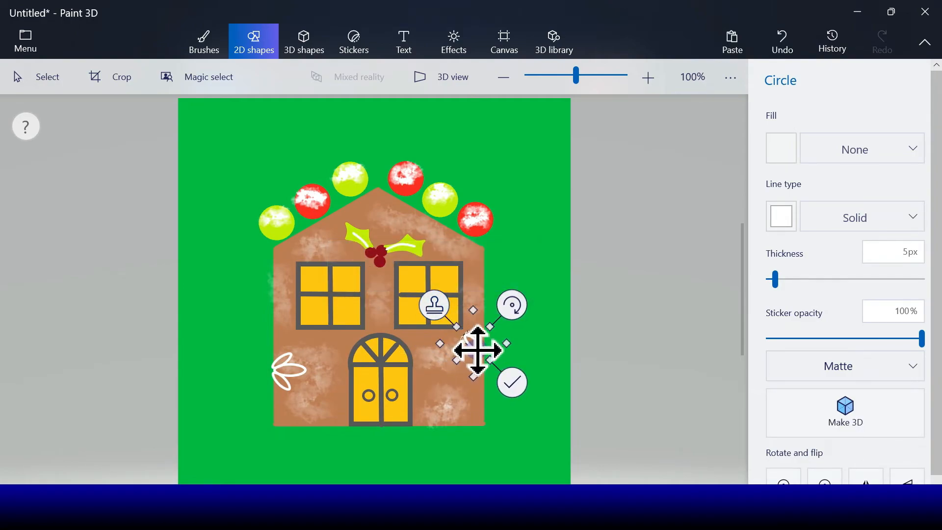
{"action": "left_click", "coordinate": [453, 318]}
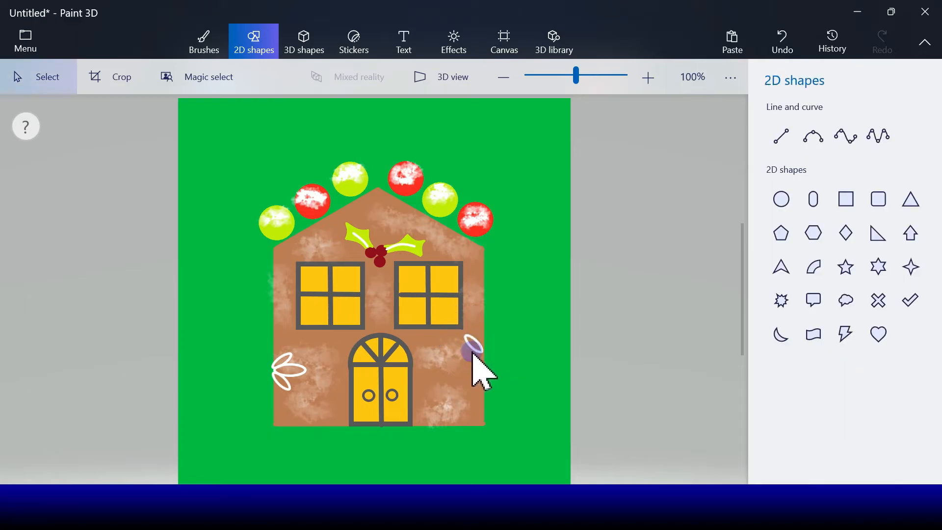
- Add a horizontal unfilled white ellipse and an oppositely tilted copy below it to complete the three-petal flower at the right wall edge
{"action": "left_click", "coordinate": [781, 199]}
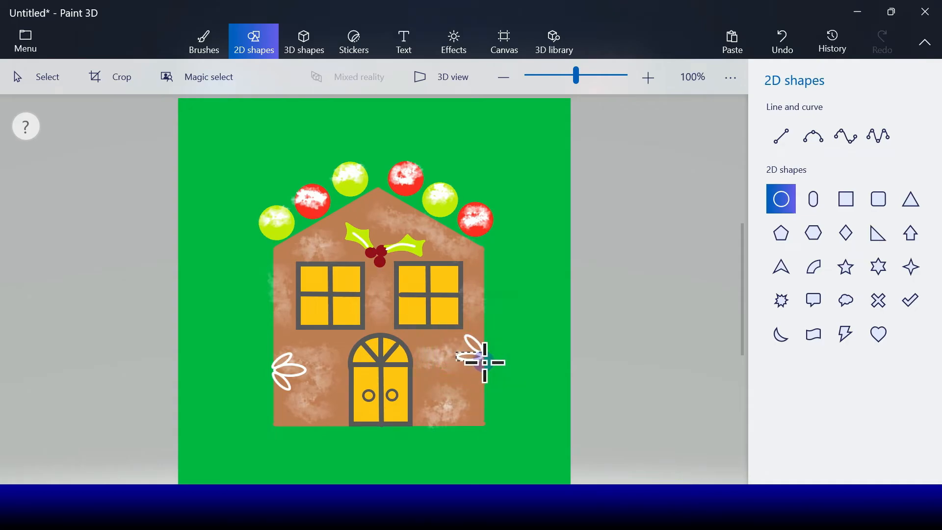
{"action": "left_click_drag", "start_coordinate": [445, 333], "coordinate": [493, 381]}
{"action": "left_click_drag", "start_coordinate": [447, 331], "coordinate": [447, 328]}
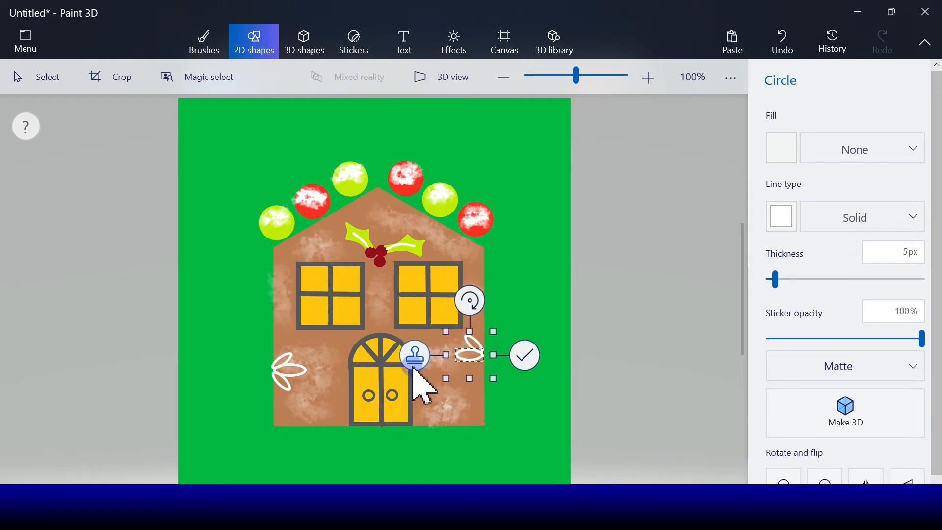
{"action": "left_click_drag", "start_coordinate": [469, 300], "coordinate": [467, 309]}
{"action": "left_click_drag", "start_coordinate": [481, 363], "coordinate": [461, 382]}
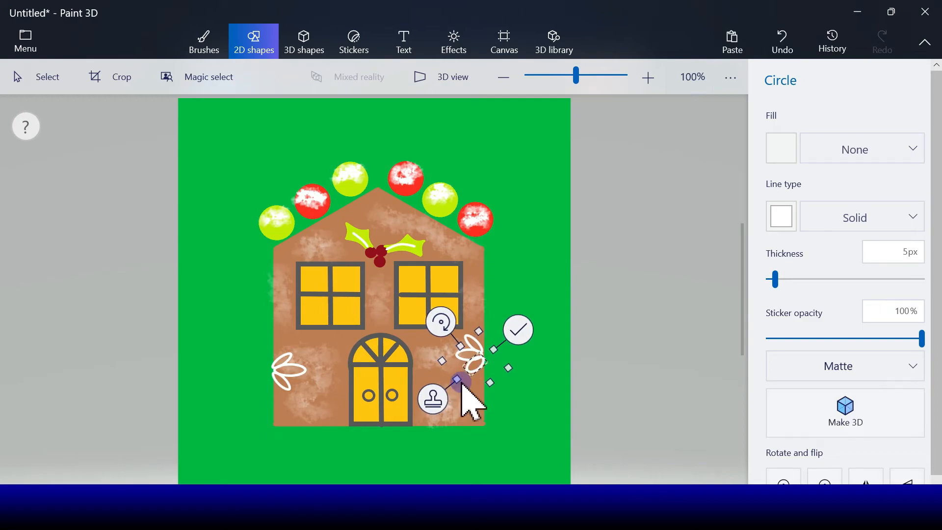
{"action": "left_click_drag", "start_coordinate": [463, 349], "coordinate": [465, 351]}
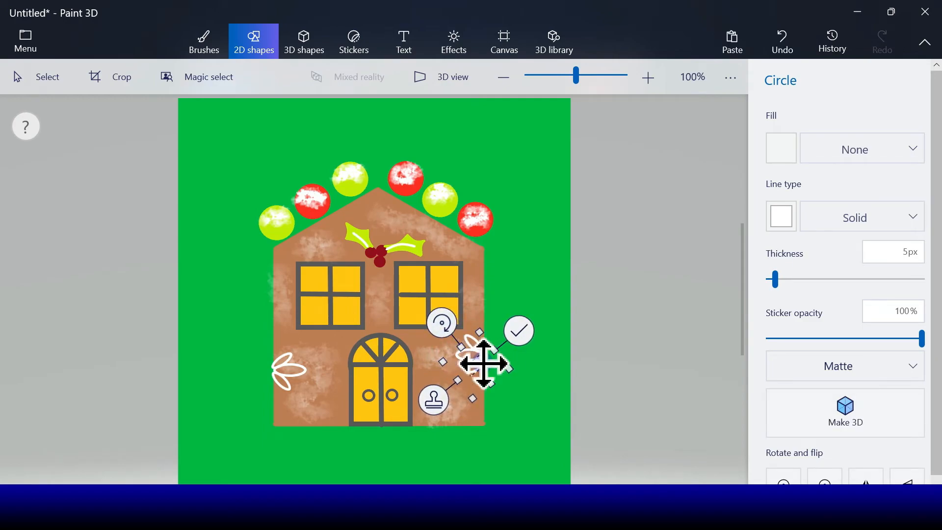
{"action": "left_click", "coordinate": [521, 337]}
- Set up a white Marker brush with 10px thickness
{"action": "left_click", "coordinate": [210, 33]}
{"action": "left_click", "coordinate": [791, 132]}
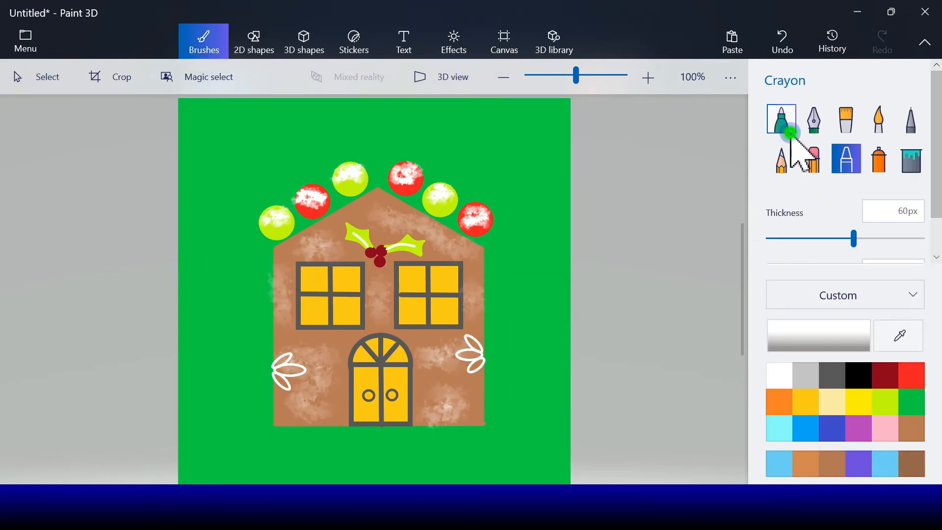
{"action": "left_click_drag", "start_coordinate": [808, 239], "coordinate": [782, 240]}
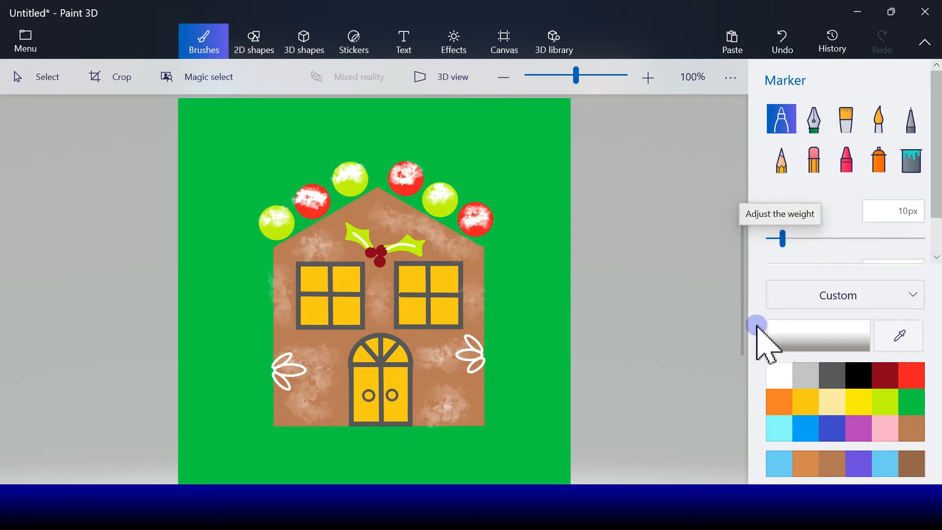
{"action": "left_click", "coordinate": [777, 374]}
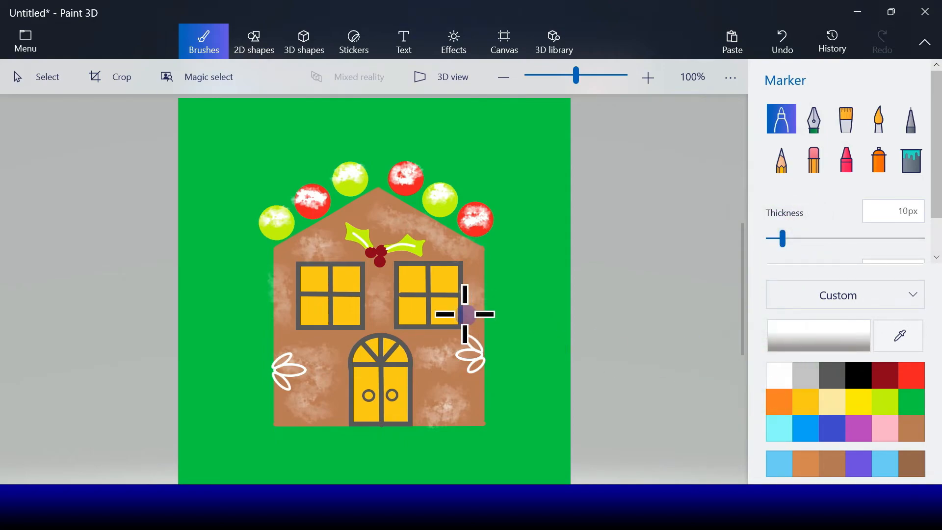
- Dot small white marker spots around and between the petals of both wall flowers
{"action": "left_click", "coordinate": [480, 331]}
{"action": "left_click", "coordinate": [458, 367]}
{"action": "left_click", "coordinate": [477, 381]}
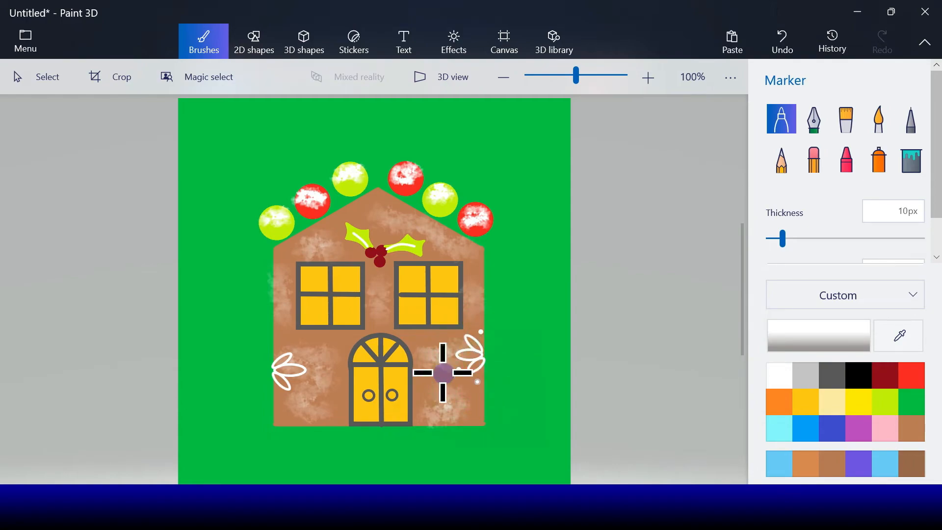
{"action": "left_click", "coordinate": [279, 346]}
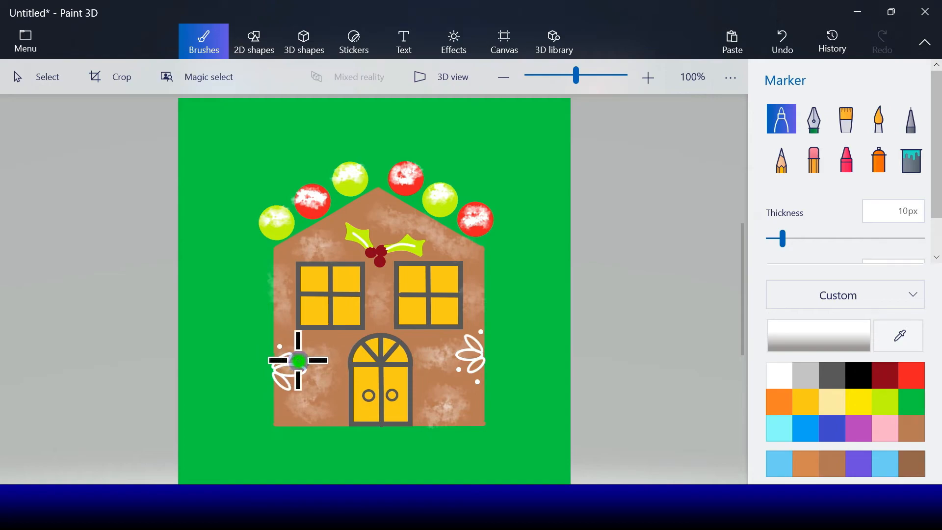
{"action": "left_click", "coordinate": [297, 383]}
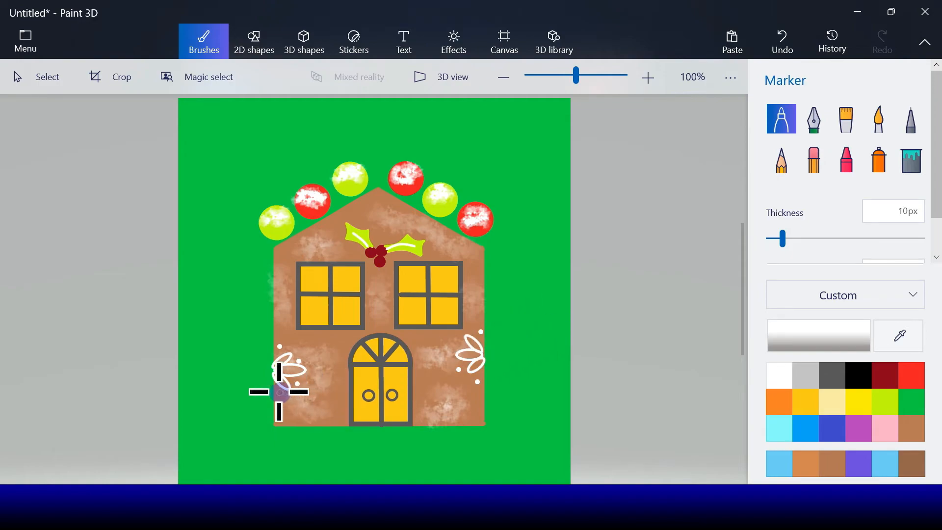
{"action": "left_click", "coordinate": [455, 338]}
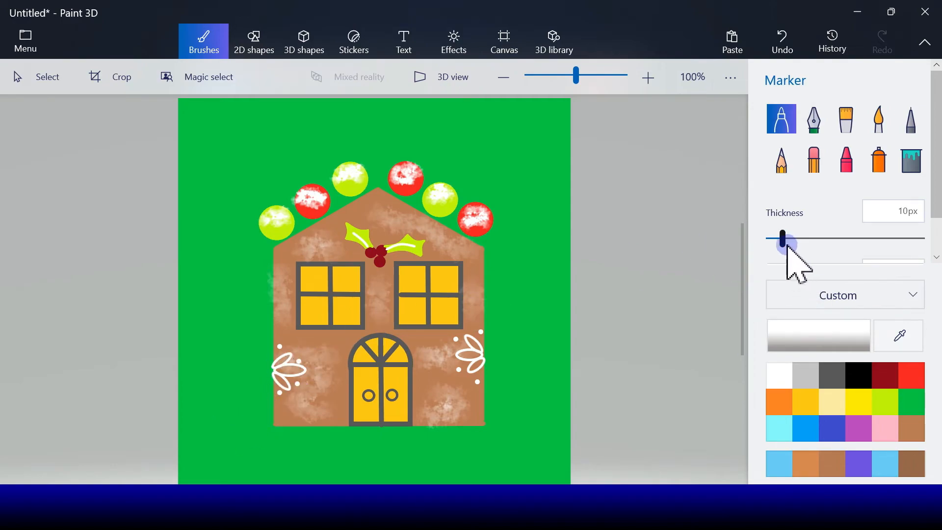
- Paint a thick white snowbank along the base of the house with the marker at 30px, extending slightly past both walls
{"action": "left_click_drag", "start_coordinate": [784, 242], "coordinate": [814, 243]}
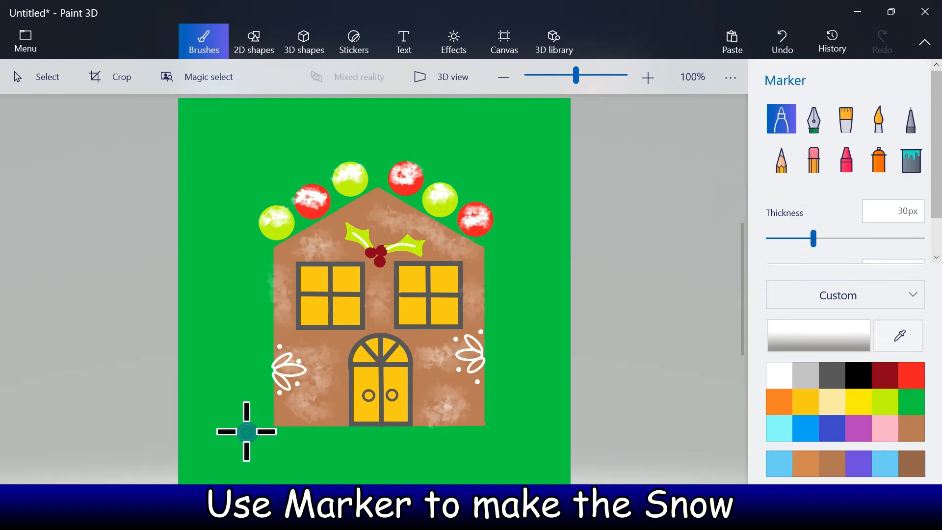
{"action": "left_click_drag", "start_coordinate": [249, 423], "coordinate": [507, 422]}
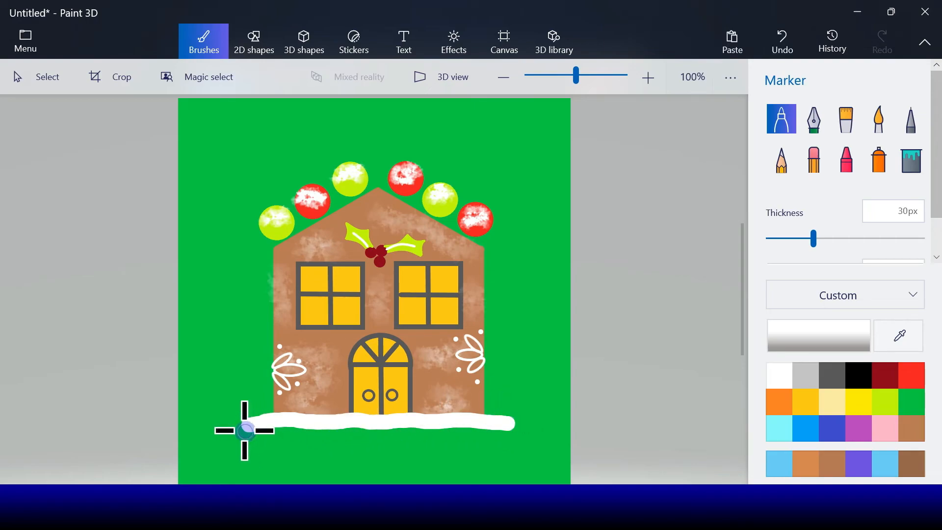
{"action": "left_click_drag", "start_coordinate": [244, 430], "coordinate": [508, 430]}
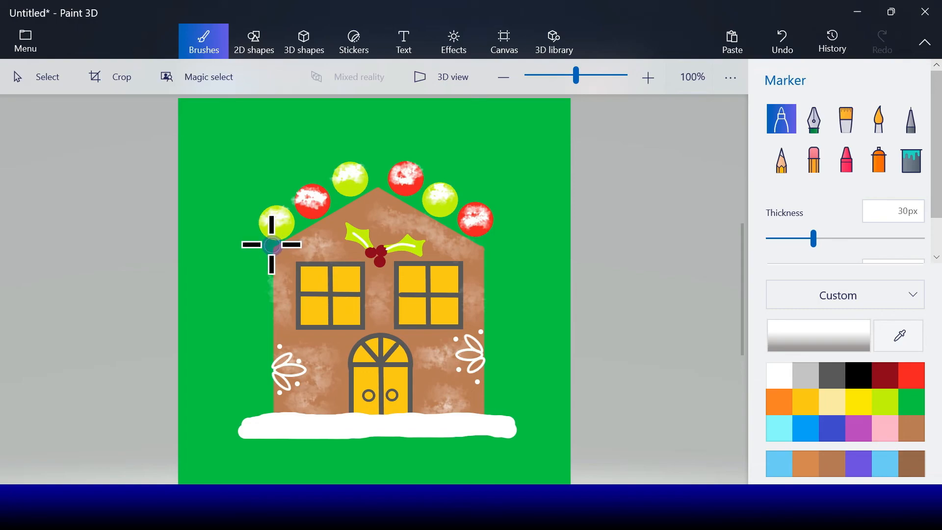
- Paint white snow over both roof slopes and down the left eave at 30px, then down the right eave at 20px, undoing the stray stroke
{"action": "mouse_move", "coordinate": [272, 246]}
{"action": "left_mouse_down"}
{"action": "mouse_move", "coordinate": [380, 183]}
{"action": "mouse_move", "coordinate": [482, 248]}
{"action": "left_mouse_up"}
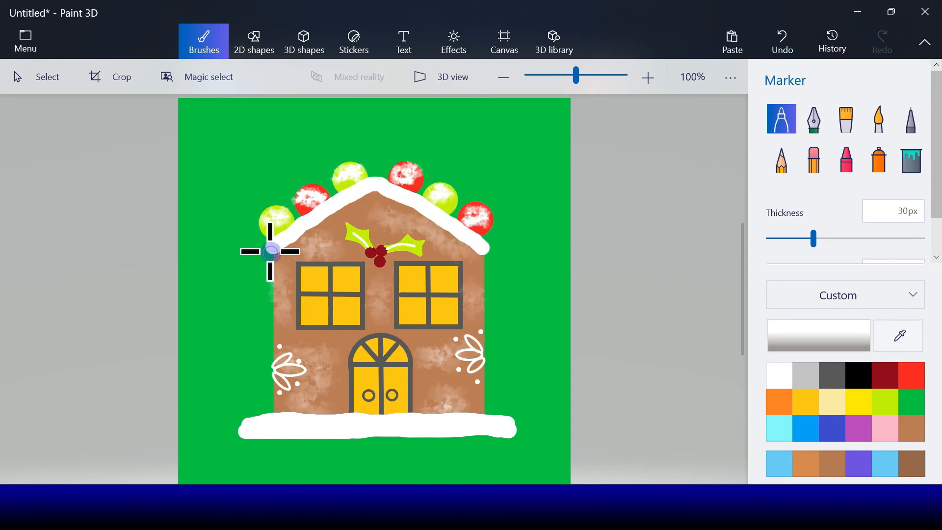
{"action": "left_click_drag", "start_coordinate": [269, 250], "coordinate": [273, 284]}
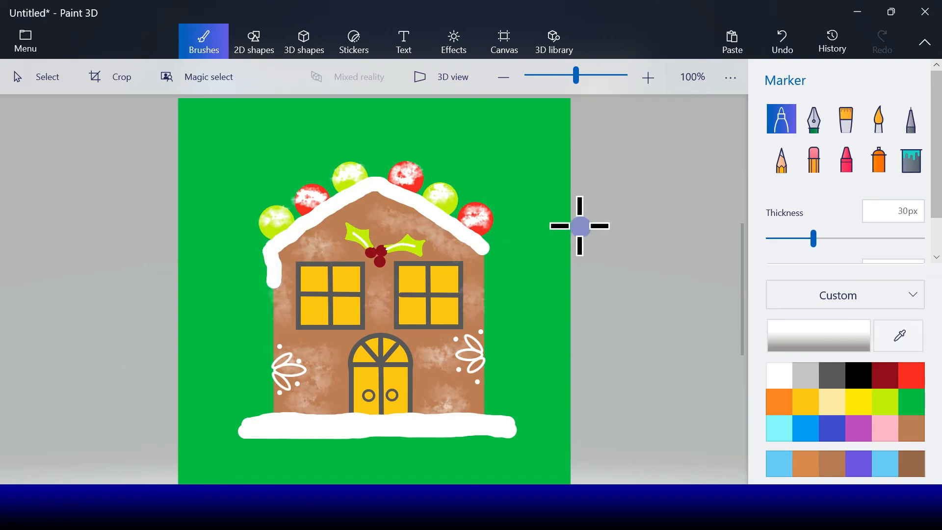
{"action": "left_click_drag", "start_coordinate": [810, 242], "coordinate": [799, 240]}
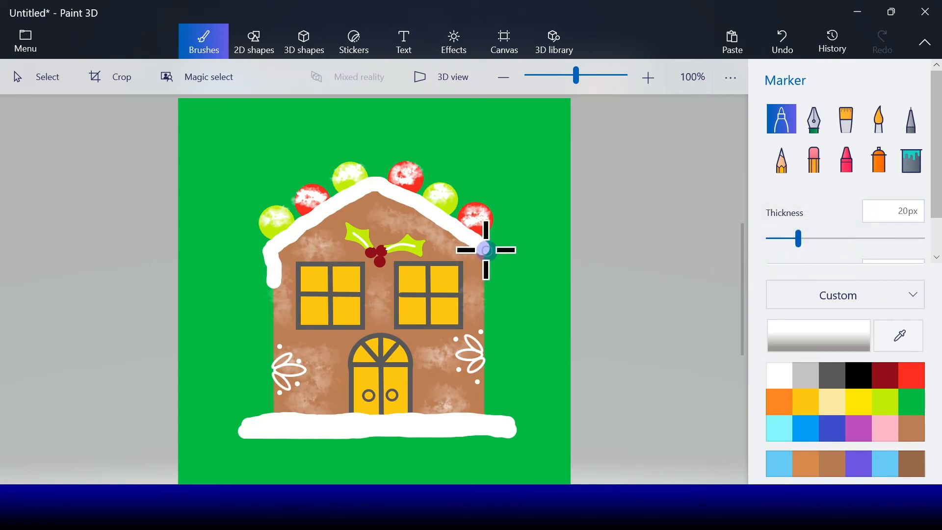
{"action": "mouse_move", "coordinate": [485, 250]}
{"action": "left_mouse_down"}
{"action": "mouse_move", "coordinate": [486, 276]}
{"action": "mouse_move", "coordinate": [479, 253]}
{"action": "mouse_move", "coordinate": [460, 243]}
{"action": "mouse_move", "coordinate": [465, 256]}
{"action": "left_mouse_up"}
{"action": "left_click", "coordinate": [782, 41]}
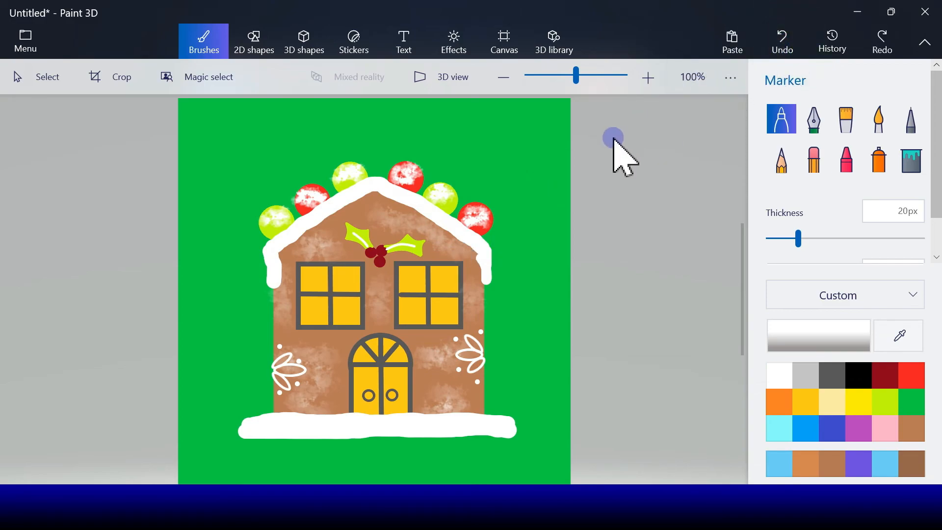
- Paint white snow drips of varying length hanging beneath both roof slopes with the 20px marker, filling the gaps near the roof edge
{"action": "left_click_drag", "start_coordinate": [459, 229], "coordinate": [466, 244]}
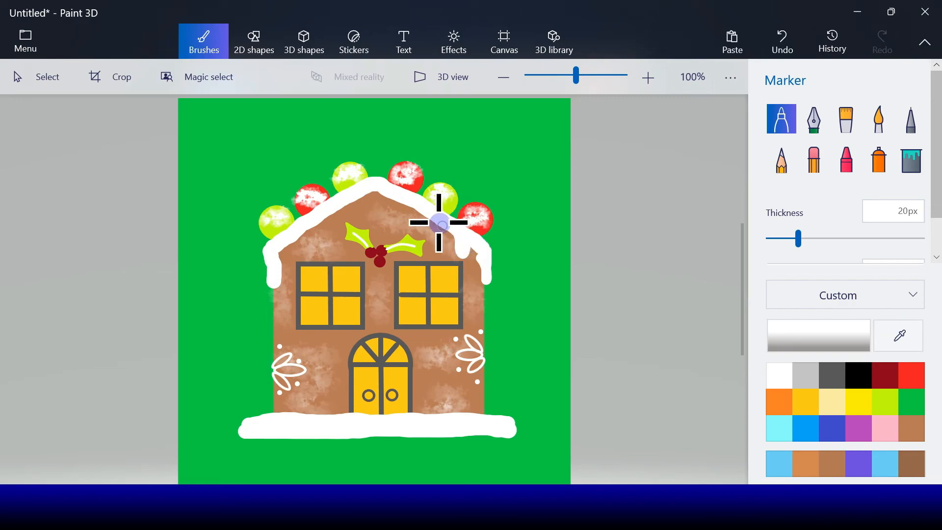
{"action": "mouse_move", "coordinate": [431, 215]}
{"action": "left_mouse_down"}
{"action": "mouse_move", "coordinate": [435, 240]}
{"action": "mouse_move", "coordinate": [441, 226]}
{"action": "left_mouse_up"}
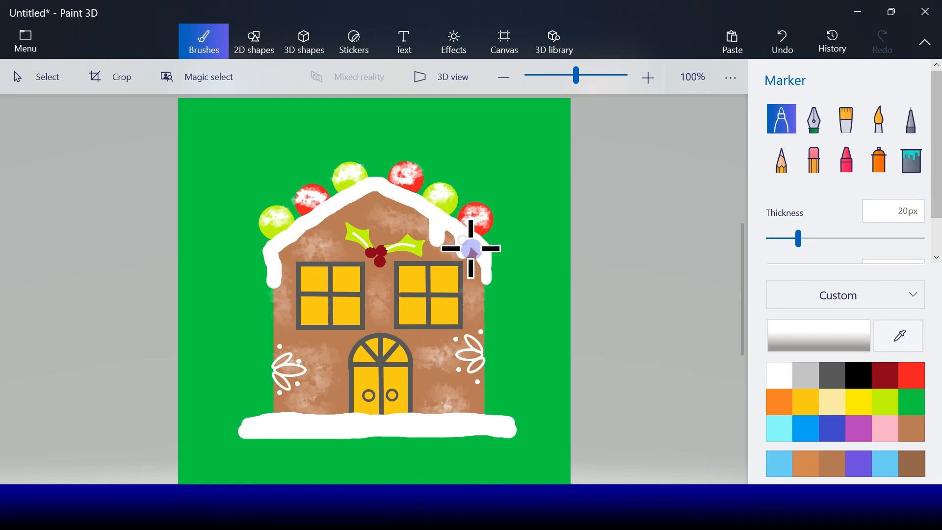
{"action": "left_click_drag", "start_coordinate": [480, 250], "coordinate": [480, 254]}
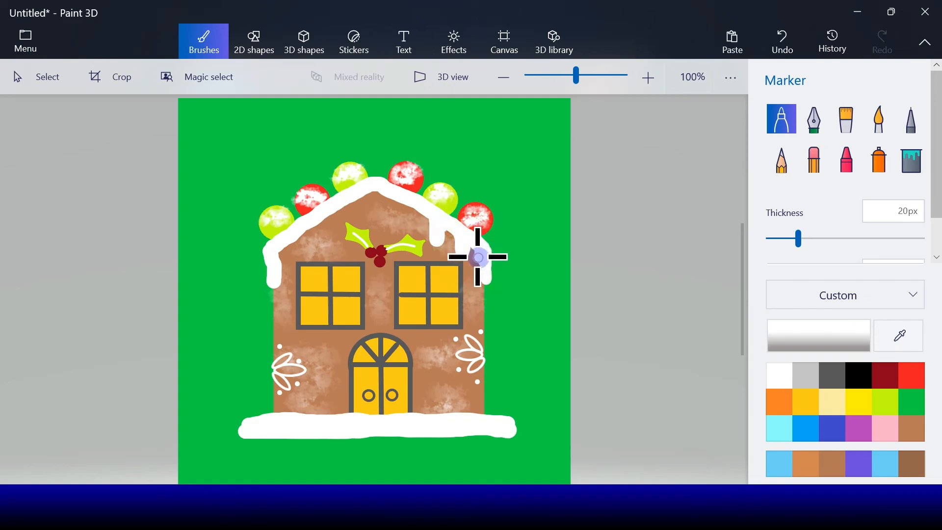
{"action": "mouse_move", "coordinate": [421, 205]}
{"action": "left_mouse_down"}
{"action": "mouse_move", "coordinate": [414, 227]}
{"action": "mouse_move", "coordinate": [412, 209]}
{"action": "mouse_move", "coordinate": [385, 196]}
{"action": "mouse_move", "coordinate": [380, 227]}
{"action": "mouse_move", "coordinate": [379, 193]}
{"action": "mouse_move", "coordinate": [382, 214]}
{"action": "mouse_move", "coordinate": [372, 195]}
{"action": "mouse_move", "coordinate": [378, 214]}
{"action": "mouse_move", "coordinate": [349, 205]}
{"action": "left_mouse_up"}
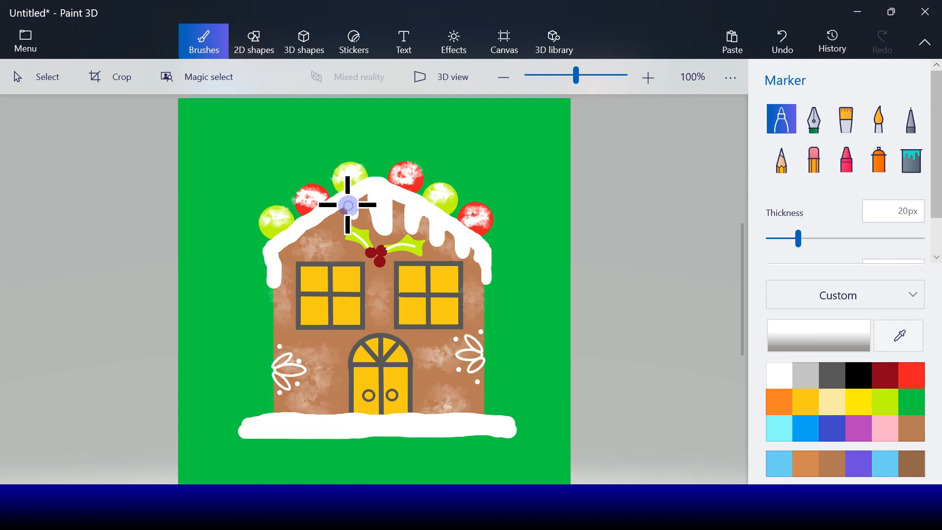
{"action": "mouse_move", "coordinate": [335, 210]}
{"action": "left_mouse_down"}
{"action": "mouse_move", "coordinate": [330, 237]}
{"action": "mouse_move", "coordinate": [324, 217]}
{"action": "mouse_move", "coordinate": [344, 207]}
{"action": "left_mouse_up"}
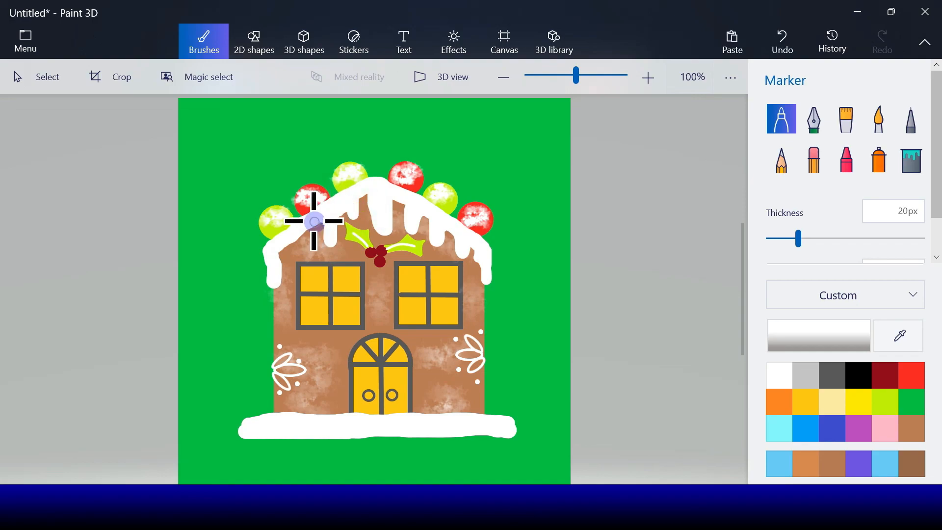
{"action": "mouse_move", "coordinate": [324, 221]}
{"action": "left_mouse_down"}
{"action": "mouse_move", "coordinate": [314, 219]}
{"action": "mouse_move", "coordinate": [308, 244]}
{"action": "mouse_move", "coordinate": [306, 234]}
{"action": "mouse_move", "coordinate": [277, 263]}
{"action": "left_mouse_up"}
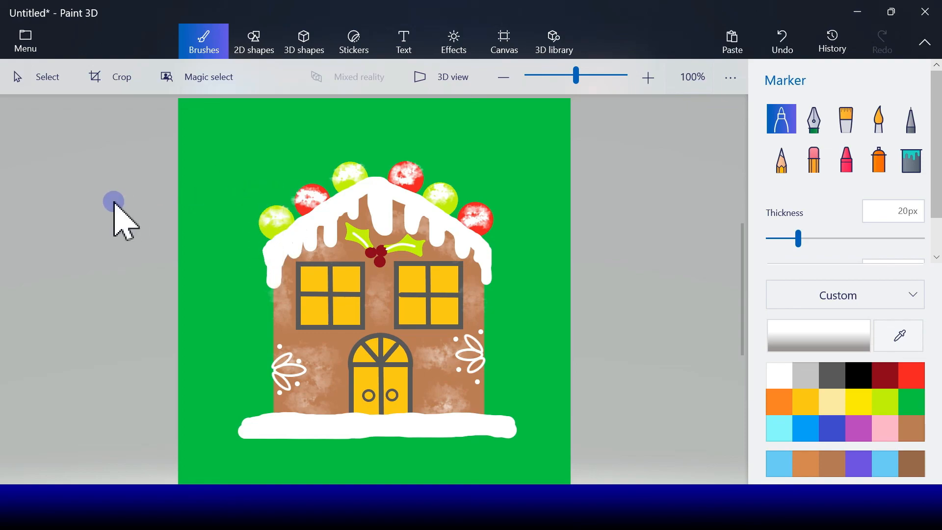
{"action": "mouse_move", "coordinate": [354, 202]}
{"action": "left_mouse_down"}
{"action": "mouse_move", "coordinate": [389, 200]}
{"action": "mouse_move", "coordinate": [454, 234]}
{"action": "left_mouse_up"}
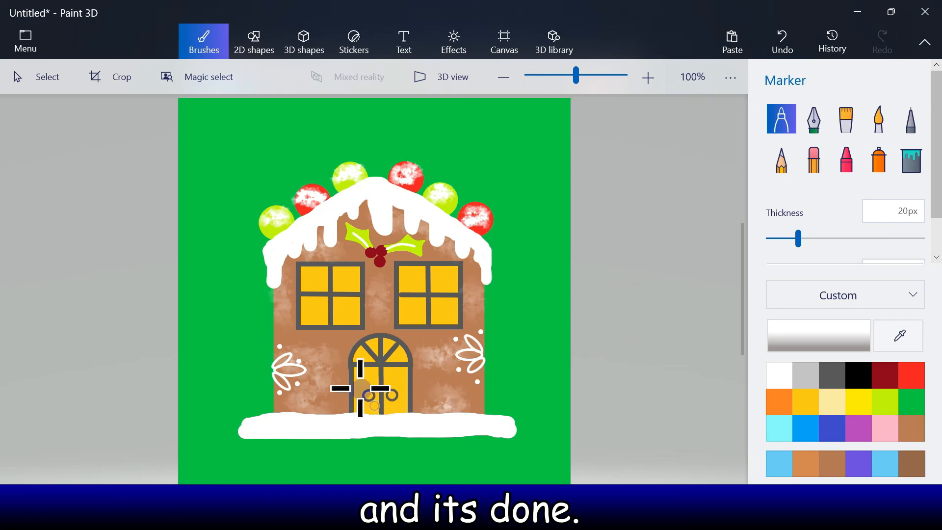
{"action": "left_click", "coordinate": [37, 46]}
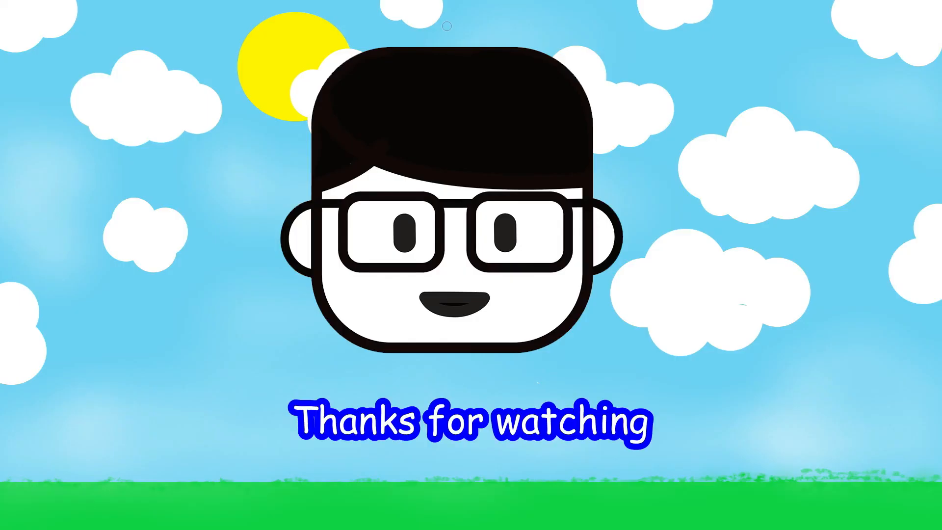